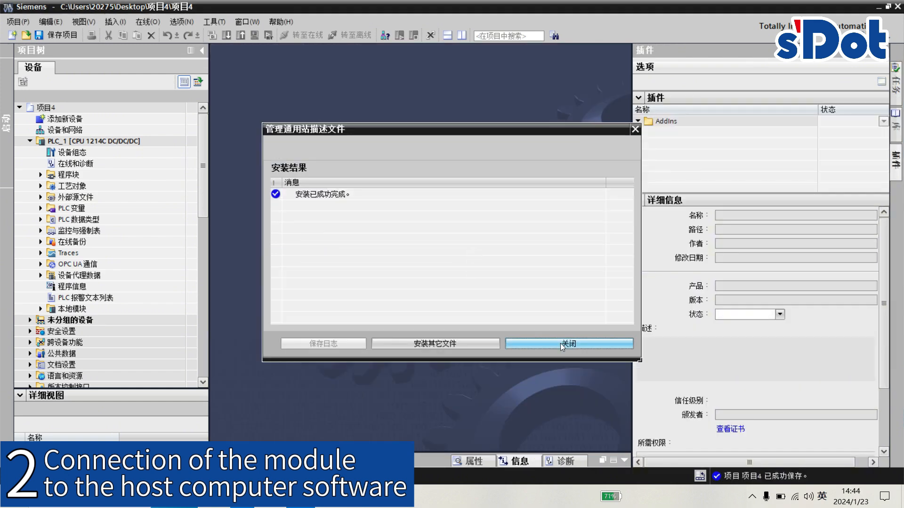
- Close the GSD installation results and show the network view of Devices & Networks with the hardware catalog open
{"action": "left_click", "coordinate": [541, 344]}
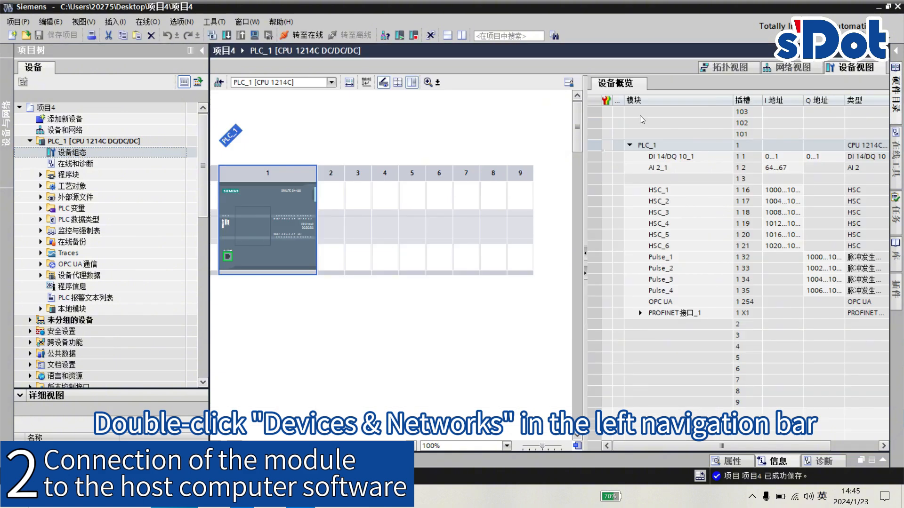
{"action": "left_click", "coordinate": [789, 70]}
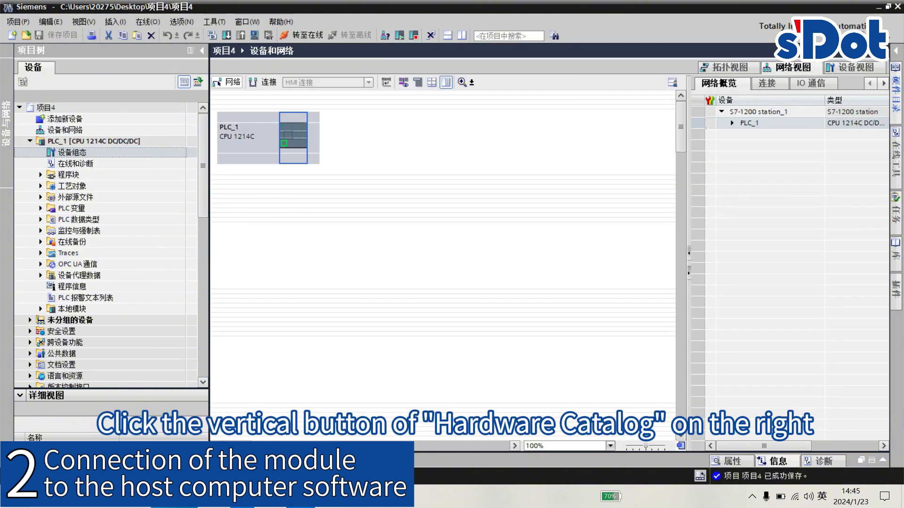
{"action": "left_click", "coordinate": [895, 93]}
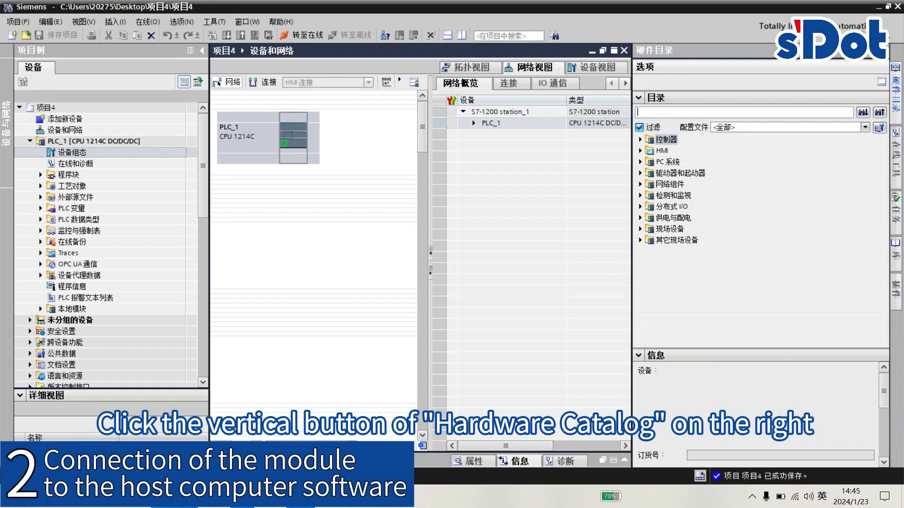
- Add the Sdot X-Bus coupler XB6-PN0002 from PROFINET IO, I/O, using GSDML version V3.1.21-20230907, to the network beside PLC_1
{"action": "left_click", "coordinate": [640, 240]}
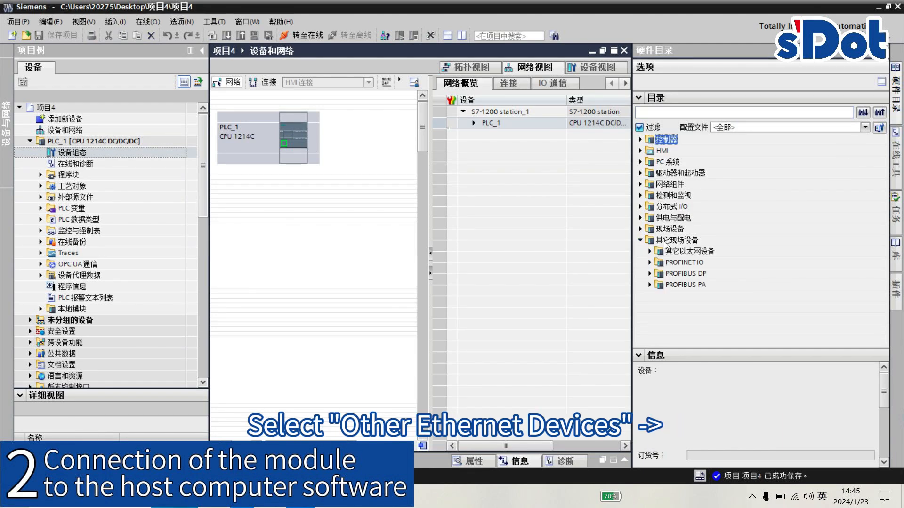
{"action": "left_click", "coordinate": [650, 263]}
{"action": "left_click", "coordinate": [660, 307]}
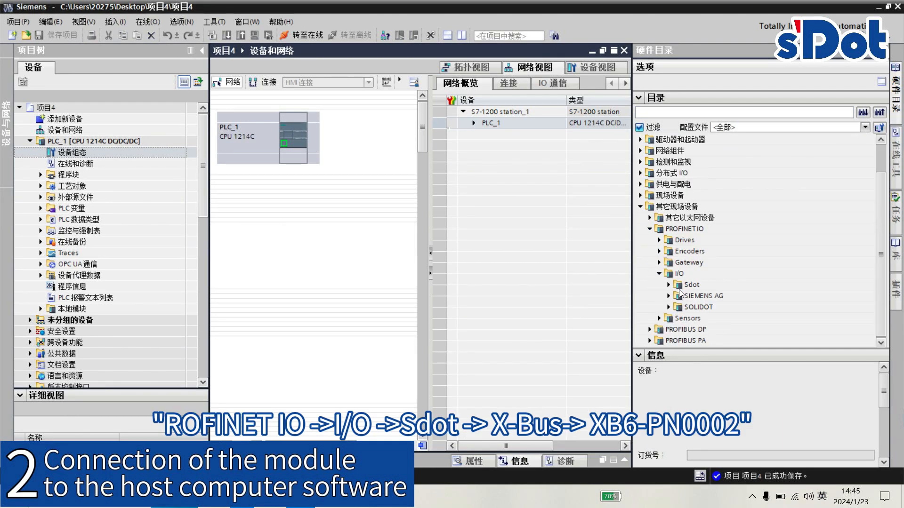
{"action": "left_click", "coordinate": [668, 285]}
{"action": "left_click", "coordinate": [678, 285]}
{"action": "left_click", "coordinate": [714, 277]}
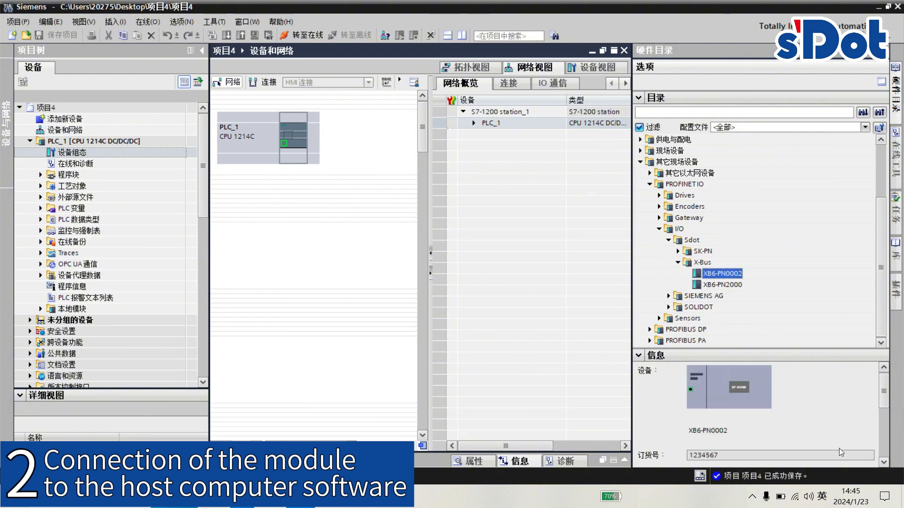
{"action": "left_click", "coordinate": [801, 393]}
{"action": "left_click", "coordinate": [799, 421]}
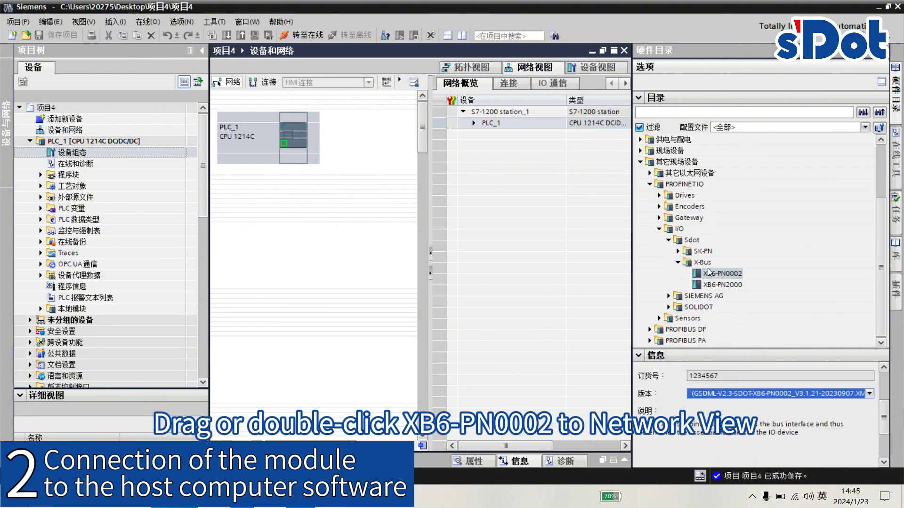
{"action": "left_click_drag", "start_coordinate": [717, 274], "coordinate": [366, 145]}
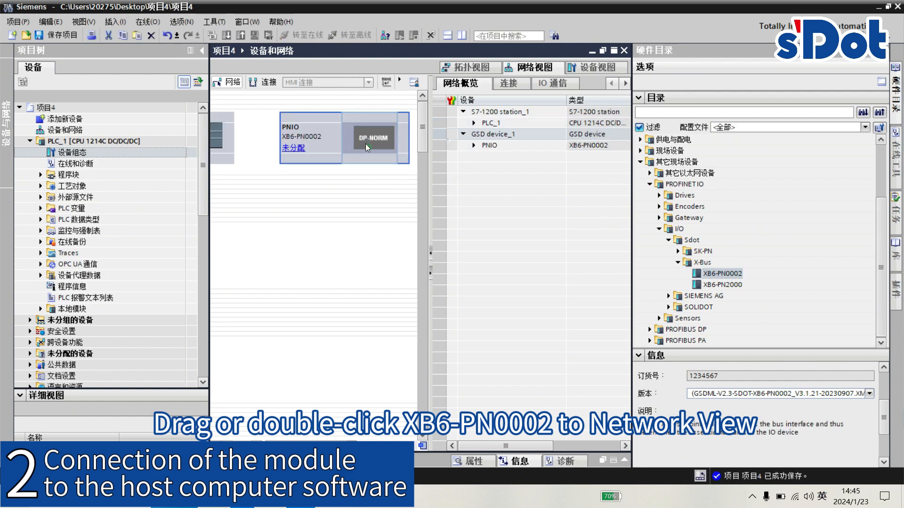
- Assign the new coupler to PLC_1 as its IO controller and rename the device XB6-PN0002
{"action": "left_click", "coordinate": [292, 148]}
{"action": "left_click", "coordinate": [292, 161]}
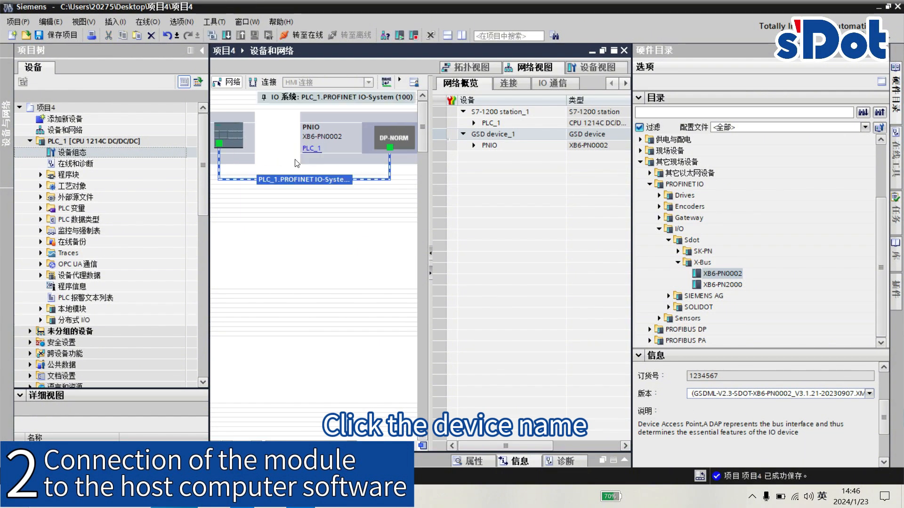
{"action": "double_click", "coordinate": [333, 129]}
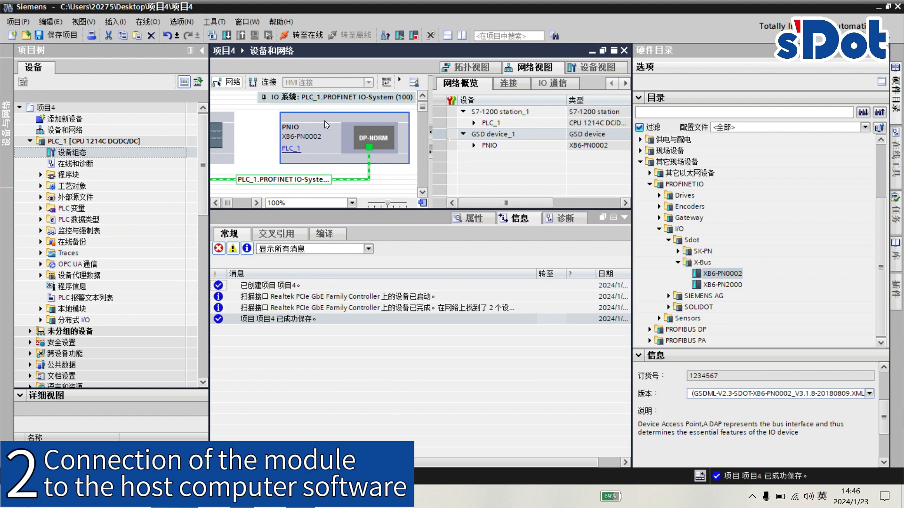
{"action": "right_click", "coordinate": [325, 121]}
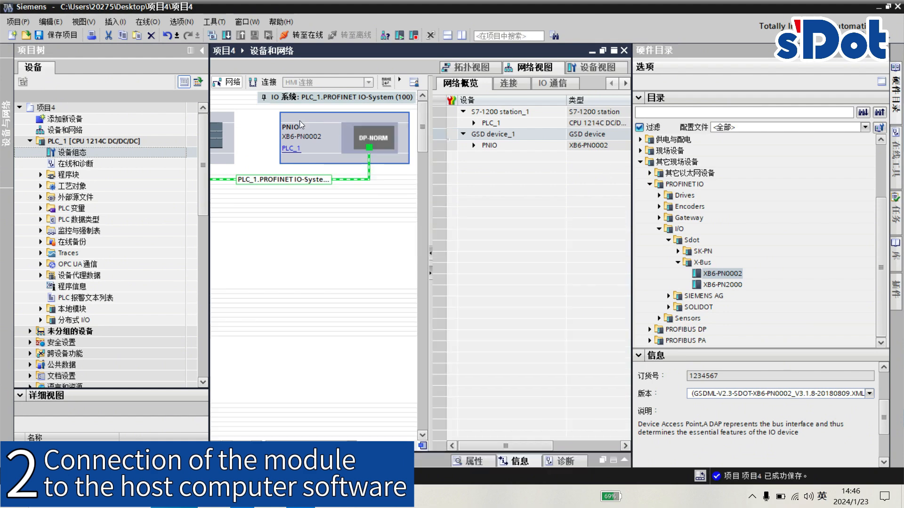
{"action": "key", "text": "F2"}
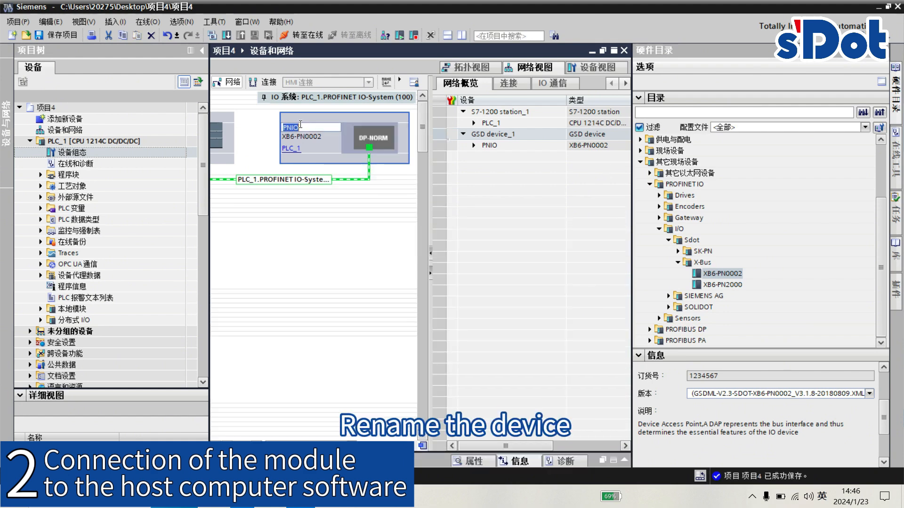
{"action": "type", "text": "XB6-PN00"}
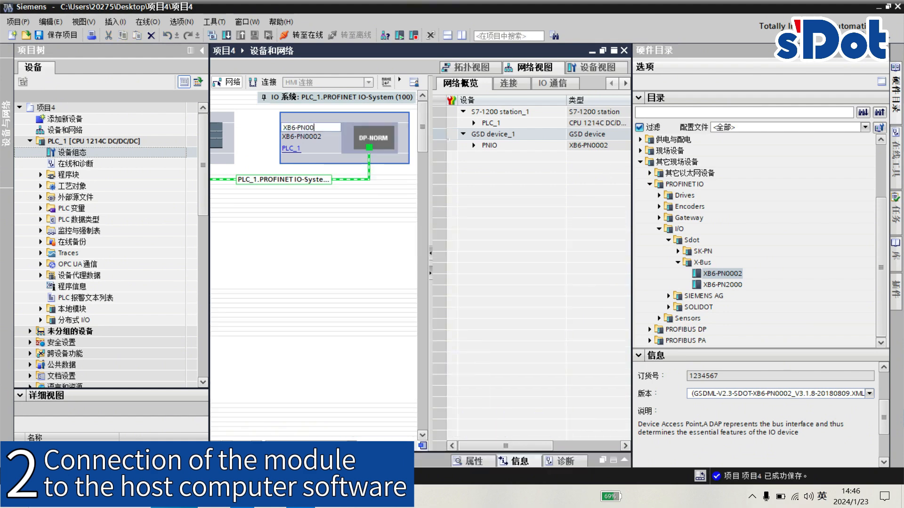
{"action": "type", "text": "02"}
{"action": "key", "text": "Return"}
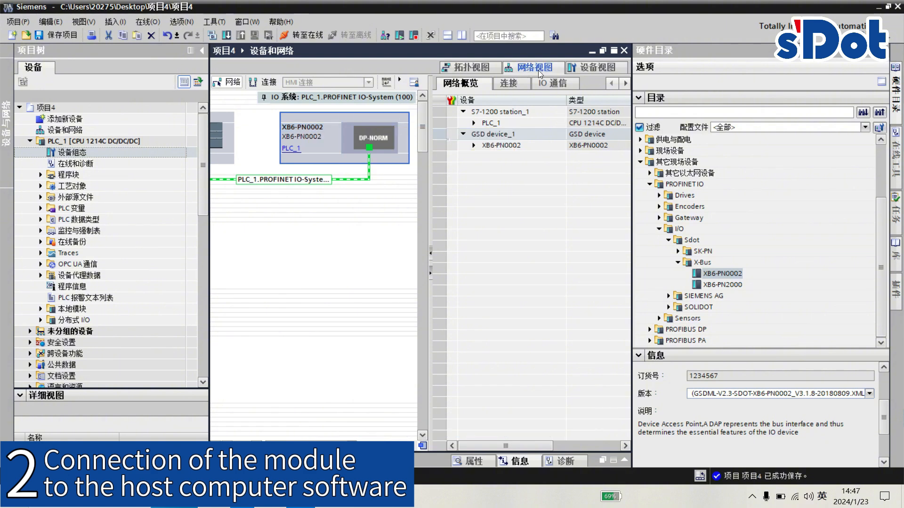
- Start PROFINET device name assignment from the PLC–coupler connection, update the node list and assign the name plc_1 to the S7-1200
{"action": "left_click", "coordinate": [289, 180]}
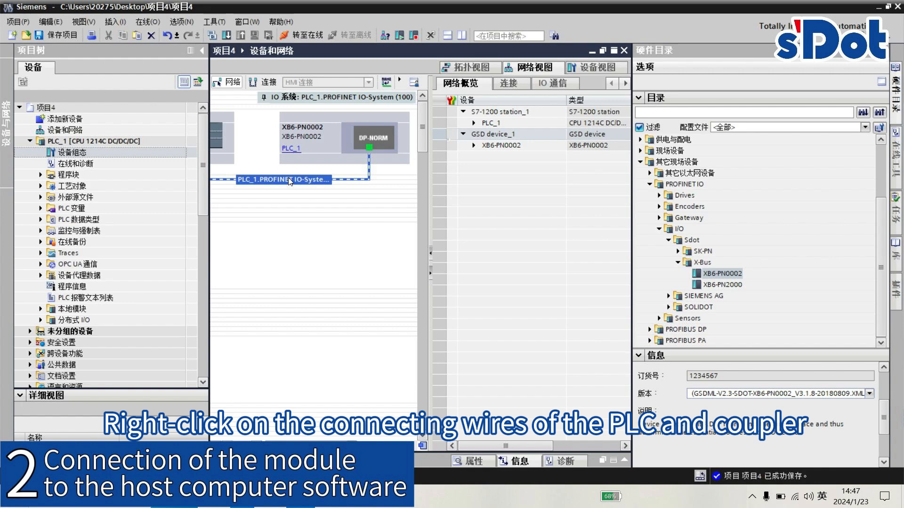
{"action": "right_click", "coordinate": [289, 182]}
{"action": "left_click", "coordinate": [337, 310]}
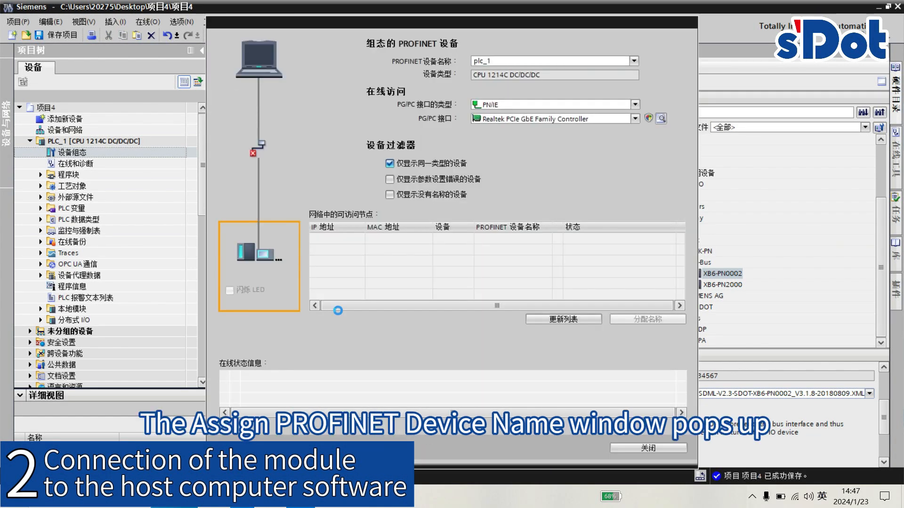
{"action": "left_click", "coordinate": [574, 320]}
{"action": "left_click", "coordinate": [555, 239]}
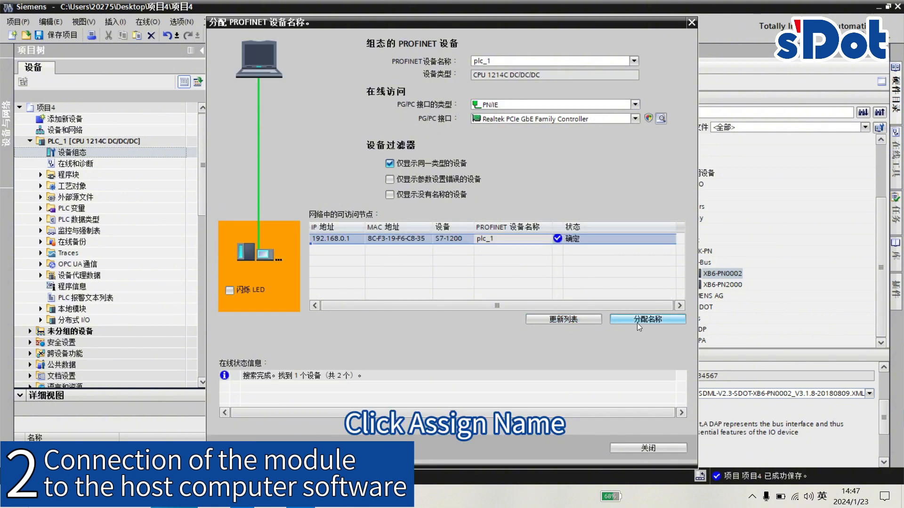
{"action": "left_click", "coordinate": [637, 320]}
- Assign the PROFINET device name xb6-pn0002 to the coupler's accessible node and close the name assignment
{"action": "left_click", "coordinate": [634, 61]}
{"action": "left_click", "coordinate": [536, 80]}
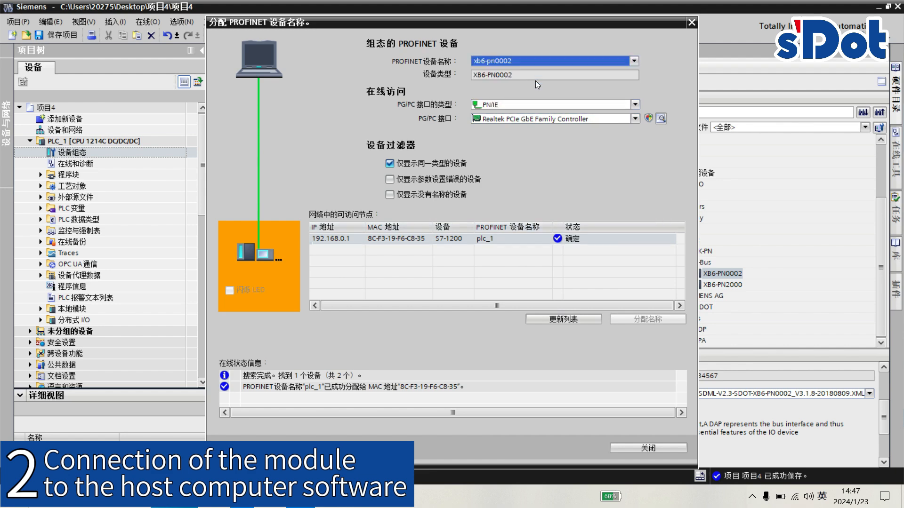
{"action": "left_click", "coordinate": [521, 239]}
{"action": "left_click", "coordinate": [629, 321]}
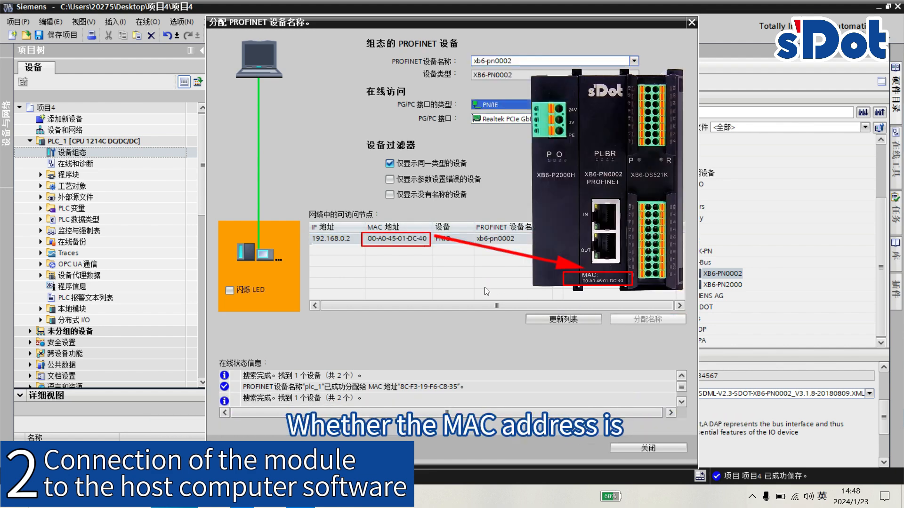
{"action": "left_click", "coordinate": [637, 446]}
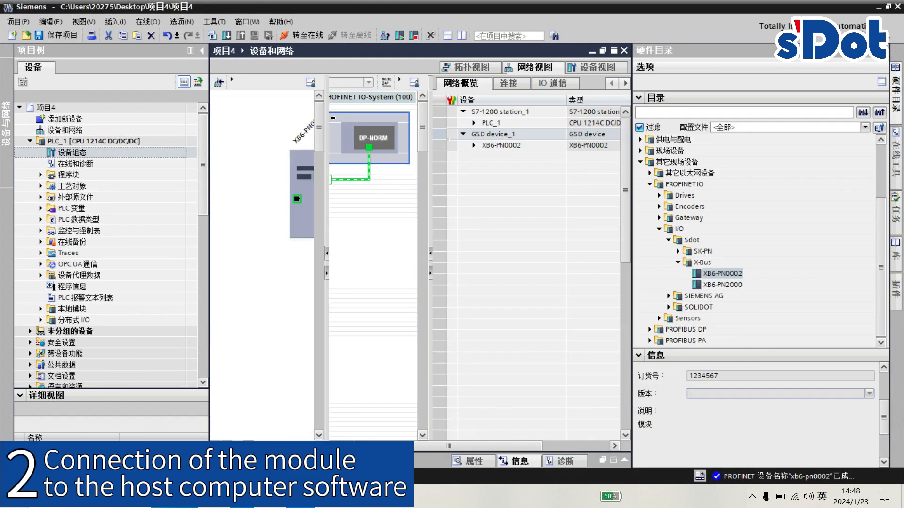
- Add the Pulse I/O module XB6-DS521K to slot 1 in the XB6-PN0002 device view
{"action": "left_click", "coordinate": [518, 71]}
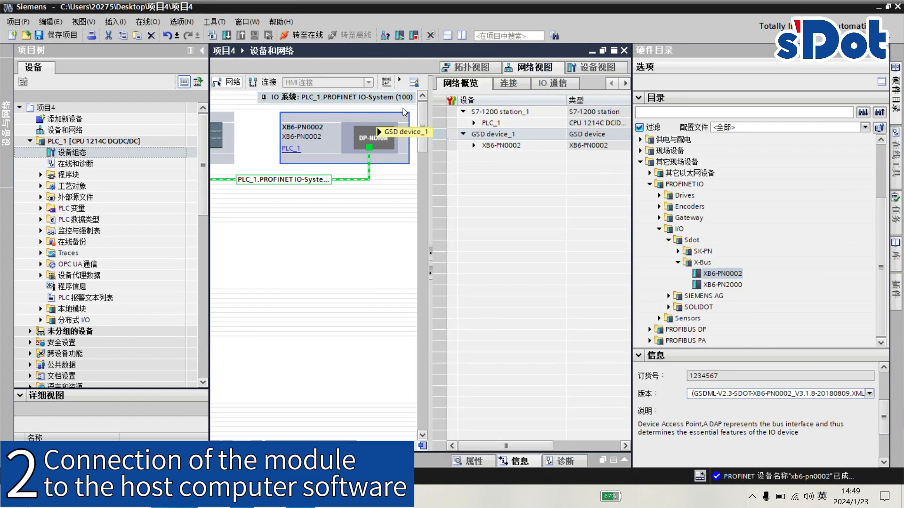
{"action": "double_click", "coordinate": [374, 118]}
{"action": "left_click", "coordinate": [640, 140]}
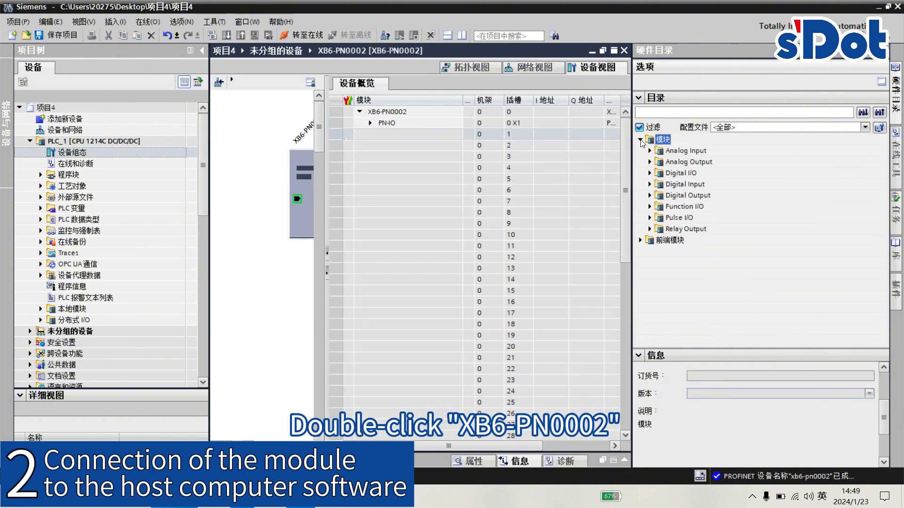
{"action": "left_click", "coordinate": [650, 217]}
{"action": "left_click", "coordinate": [693, 240]}
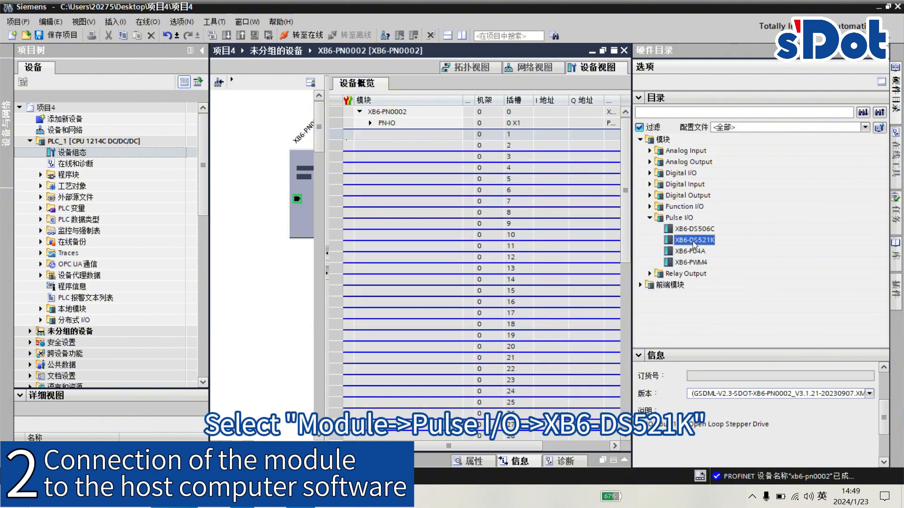
{"action": "double_click", "coordinate": [694, 240]}
- Select PLC_1 in the network view, search for its target device and start downloading to the S7-1200 at 192.168.0.1
{"action": "left_click", "coordinate": [557, 66]}
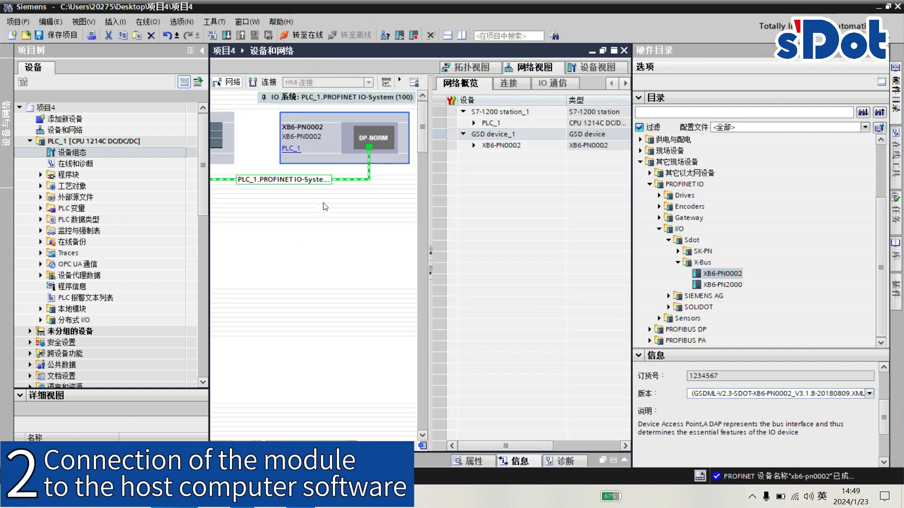
{"action": "left_click", "coordinate": [225, 118]}
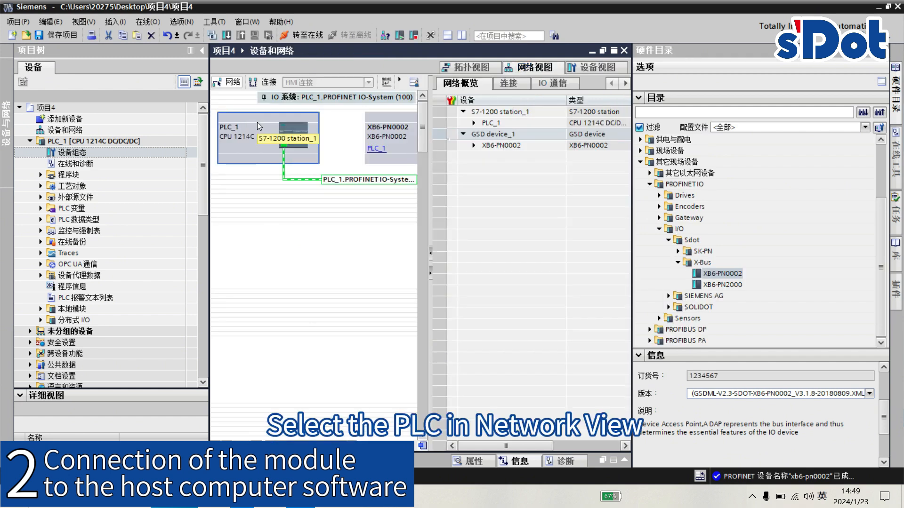
{"action": "left_click", "coordinate": [225, 35]}
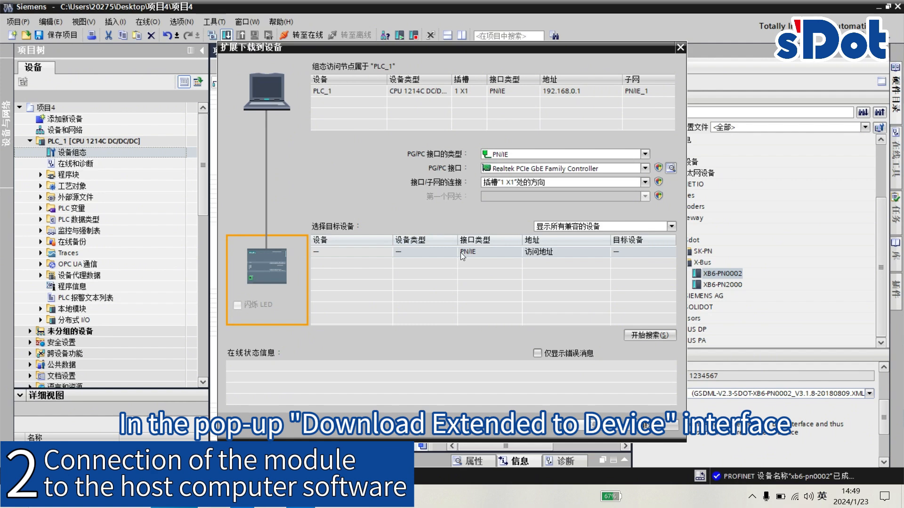
{"action": "left_click", "coordinate": [644, 334]}
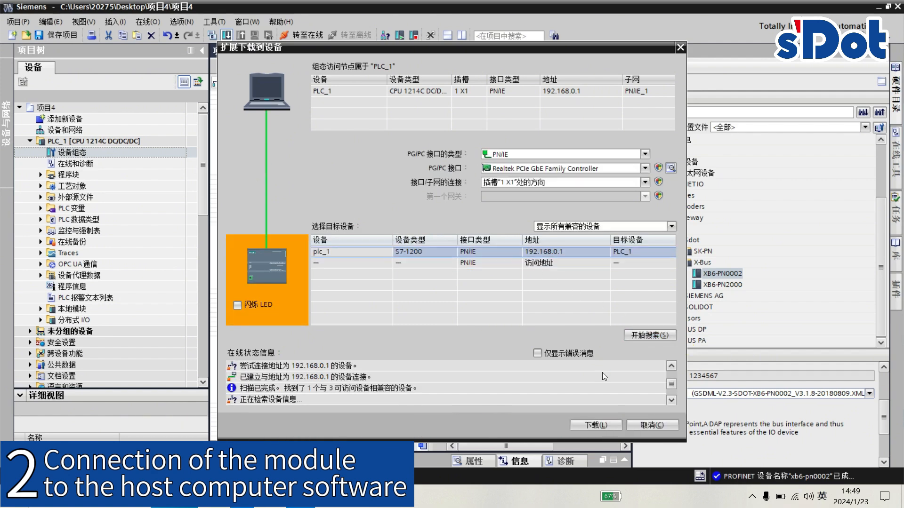
{"action": "left_click", "coordinate": [594, 425]}
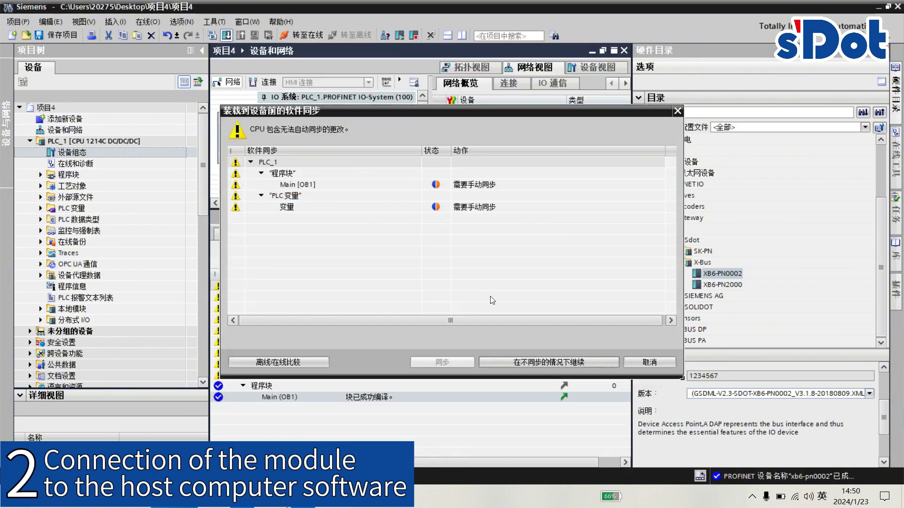
- Continue the download without synchronization, set the modules to stop all, load the configuration and finish
{"action": "left_click", "coordinate": [553, 362]}
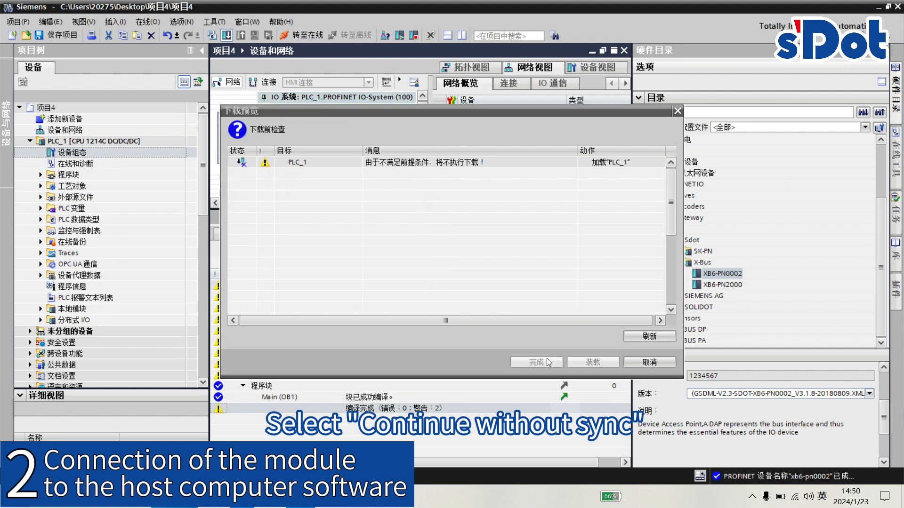
{"action": "left_click", "coordinate": [620, 242]}
{"action": "left_click", "coordinate": [615, 262]}
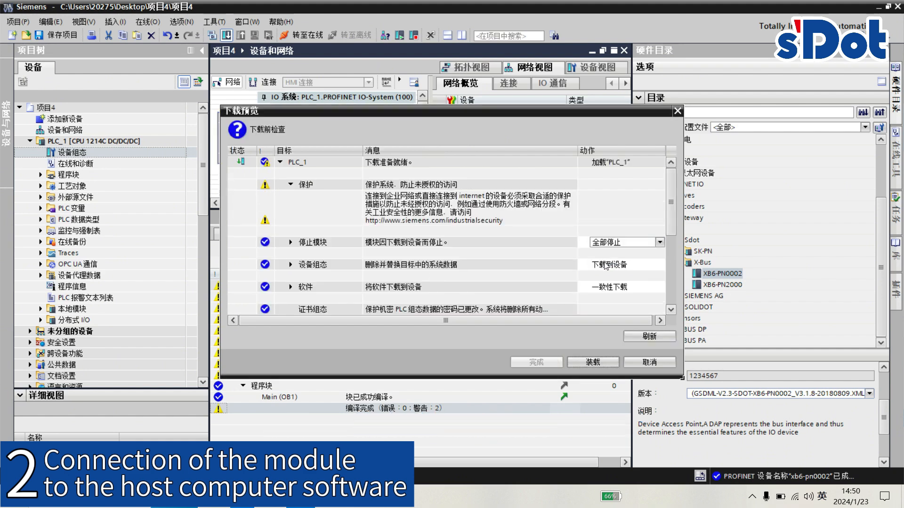
{"action": "left_click", "coordinate": [593, 362]}
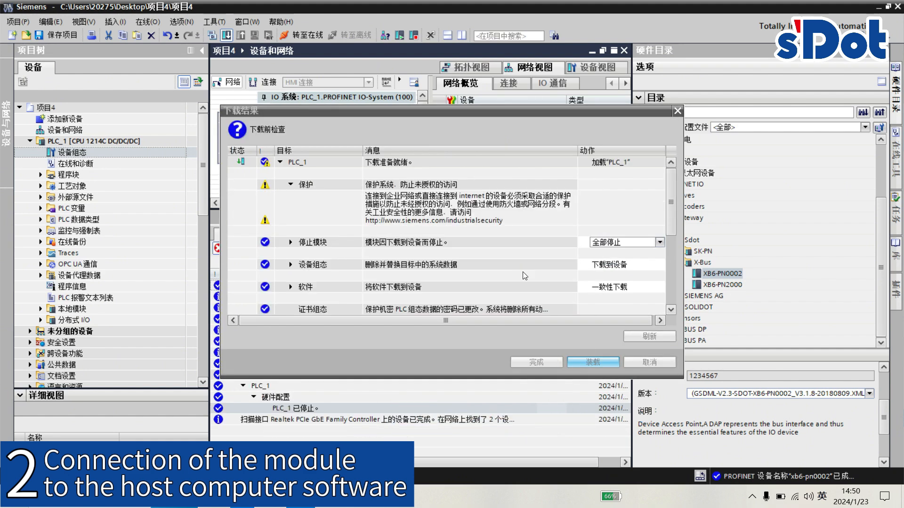
{"action": "left_click", "coordinate": [535, 361]}
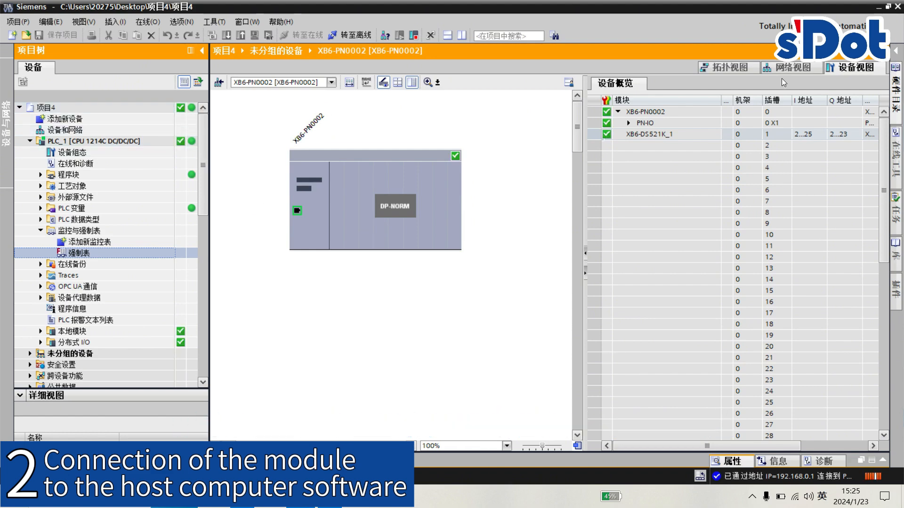
- Examine the I and Q addresses of the XB6-DS521K module in the XB6-PN0002 device overview
{"action": "left_click", "coordinate": [806, 69]}
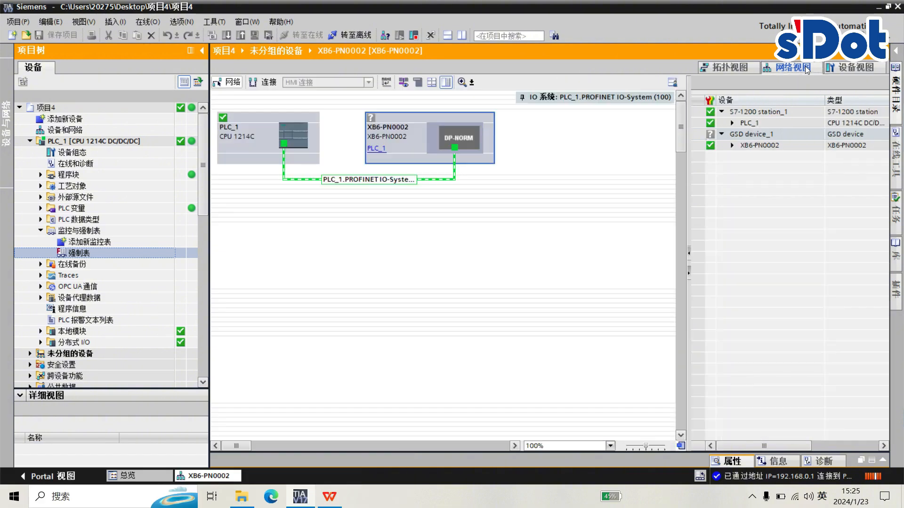
{"action": "double_click", "coordinate": [407, 117]}
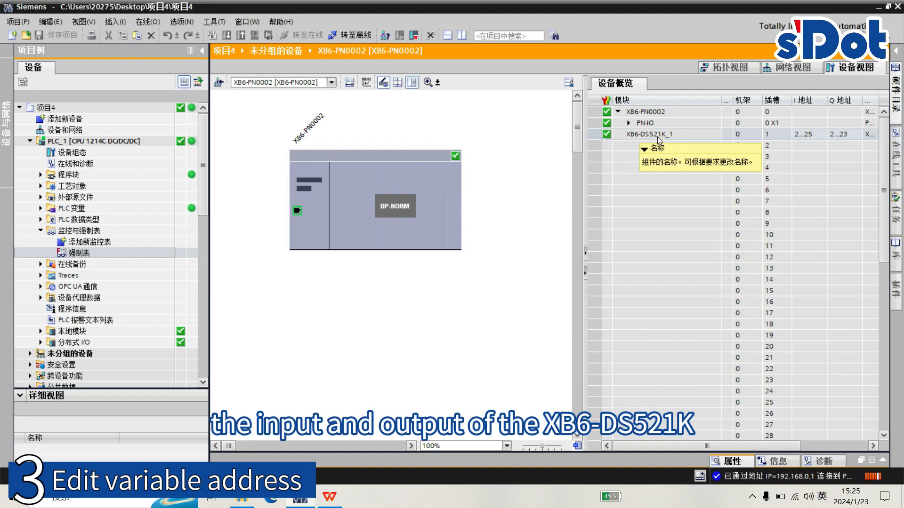
{"action": "double_click", "coordinate": [807, 135]}
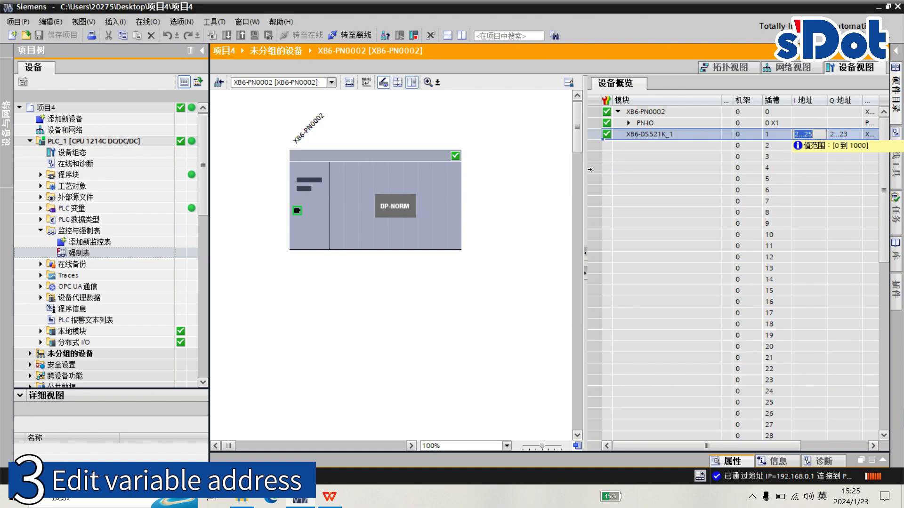
- Add a new watch table under the watch and force tables of PLC_1
{"action": "left_click", "coordinate": [75, 231]}
{"action": "left_click", "coordinate": [41, 231]}
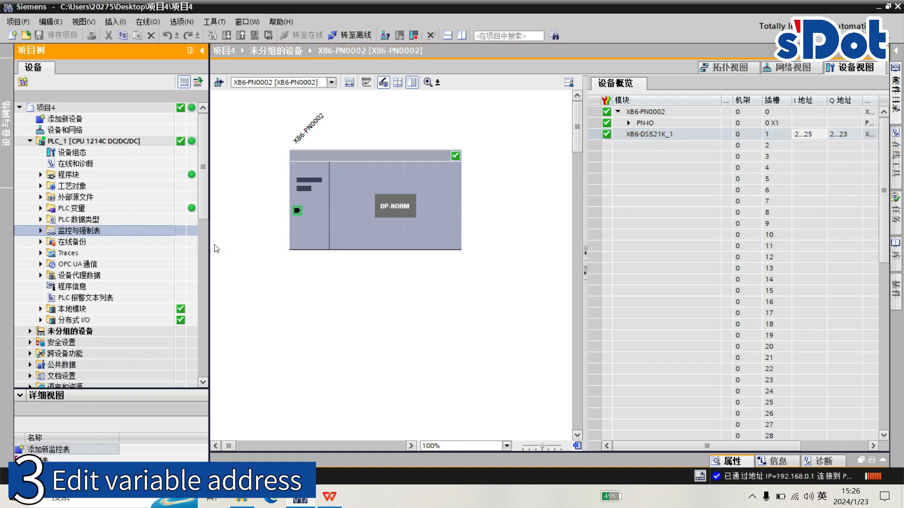
{"action": "left_click", "coordinate": [41, 231]}
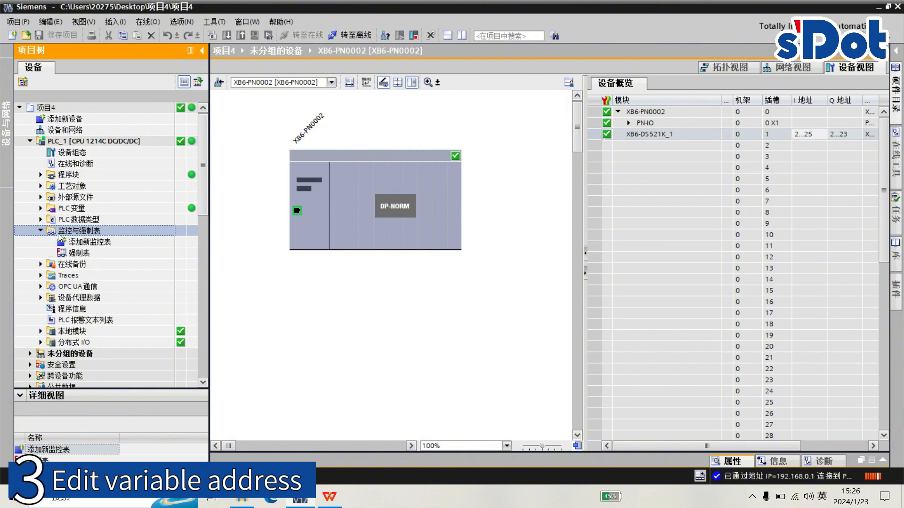
{"action": "double_click", "coordinate": [94, 242]}
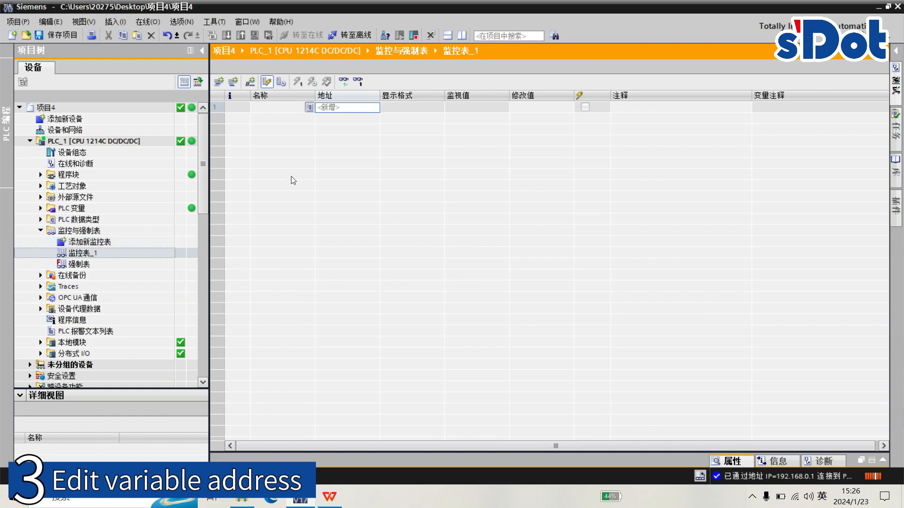
- Insert a comment line reading 输入 in the first row of the new watch table
{"action": "right_click", "coordinate": [223, 109]}
{"action": "left_click", "coordinate": [289, 183]}
{"action": "type", "text": "shur"}
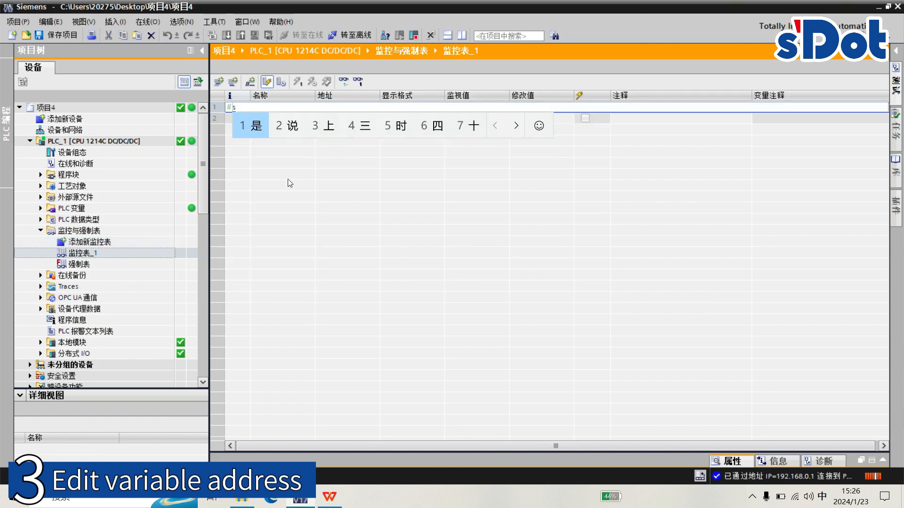
{"action": "key", "text": "space"}
{"action": "key", "text": "Return"}
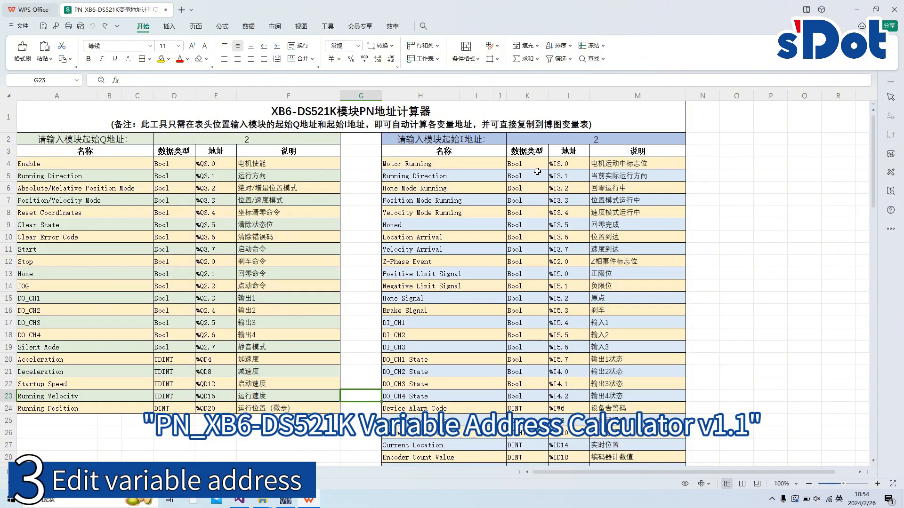
- Copy the input addresses %I3.0 to %ID22 from the XB6-DS521K address calculator in WPS into the watch table's addresses, starting at row 2
{"action": "left_click", "coordinate": [568, 163]}
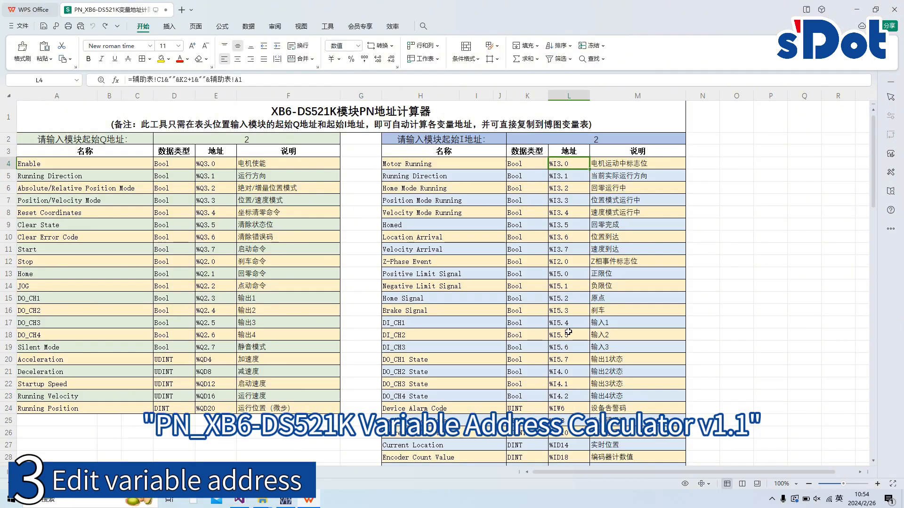
{"action": "scroll", "coordinate": [437, 282], "scroll_direction": "down", "scroll_amount": 1}
{"action": "key", "text": "ctrl+shift+Down"}
{"action": "key", "text": "ctrl+c"}
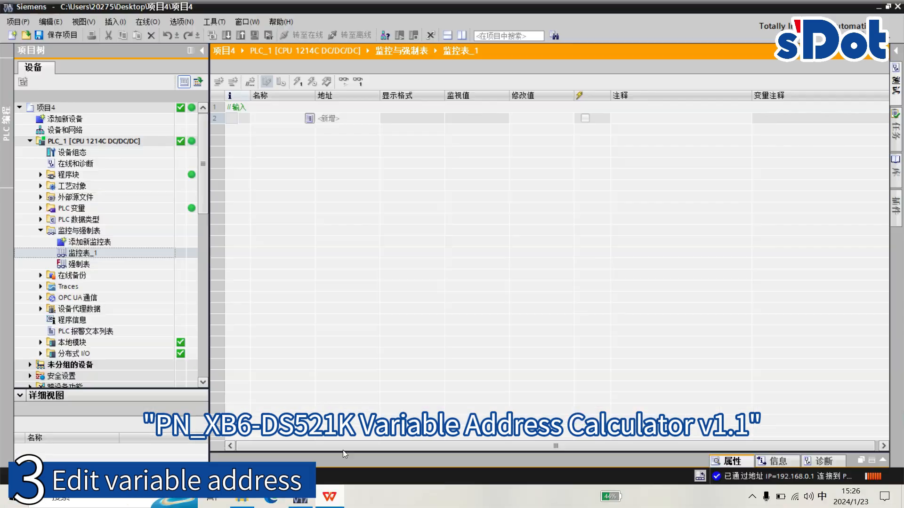
{"action": "left_click", "coordinate": [343, 119]}
{"action": "key", "text": "ctrl+v"}
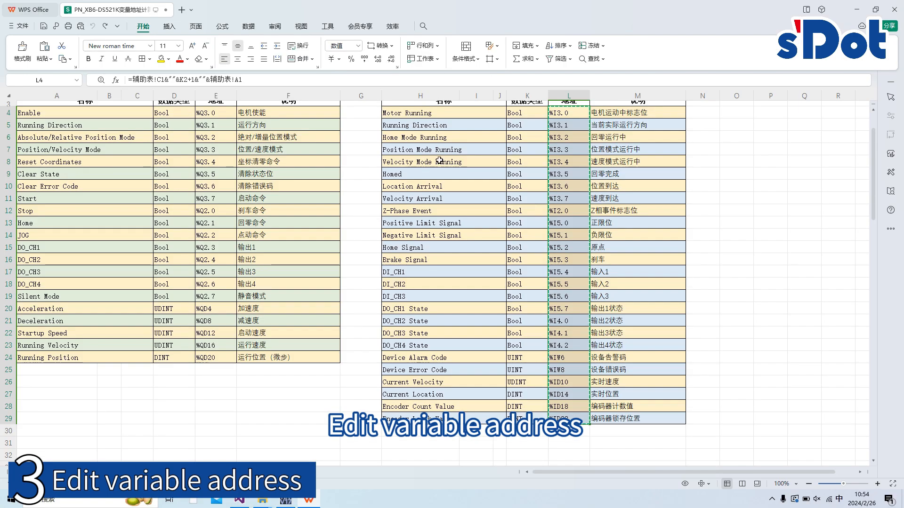
- Copy the input names Motor Running to Encoder Latch Value from the WPS calculator into the watch table's comments from row 2, using overwrite
{"action": "scroll", "coordinate": [439, 160], "scroll_direction": "up", "scroll_amount": 1}
{"action": "left_click", "coordinate": [438, 138]}
{"action": "left_click", "coordinate": [441, 444], "text": "shift"}
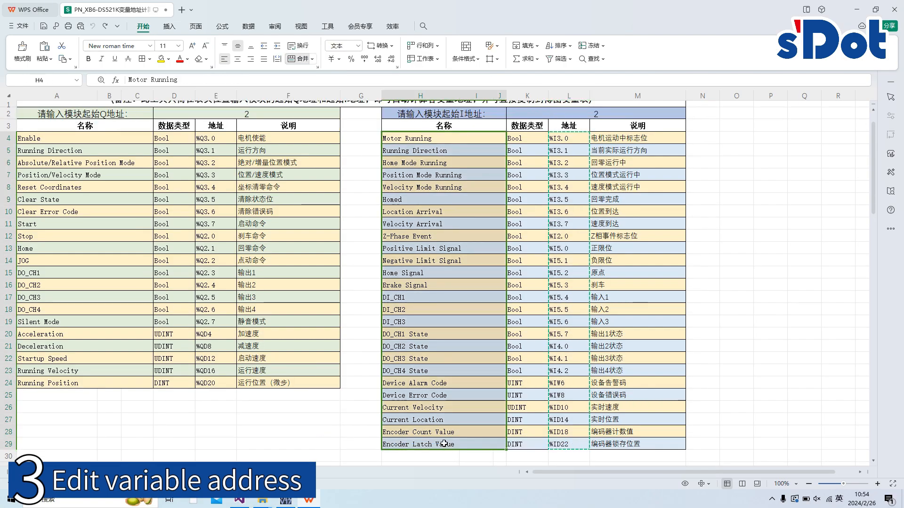
{"action": "key", "text": "ctrl+c"}
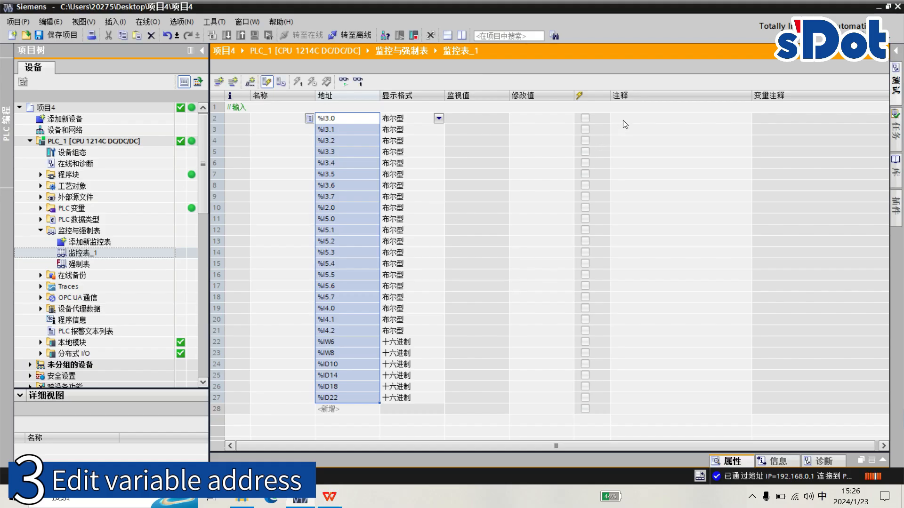
{"action": "left_click", "coordinate": [623, 119]}
{"action": "key", "text": "ctrl+v"}
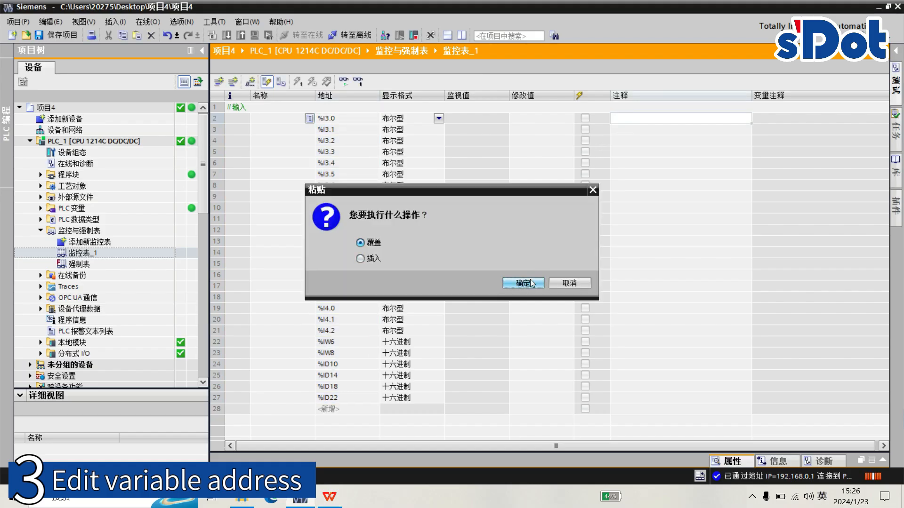
{"action": "left_click", "coordinate": [533, 284]}
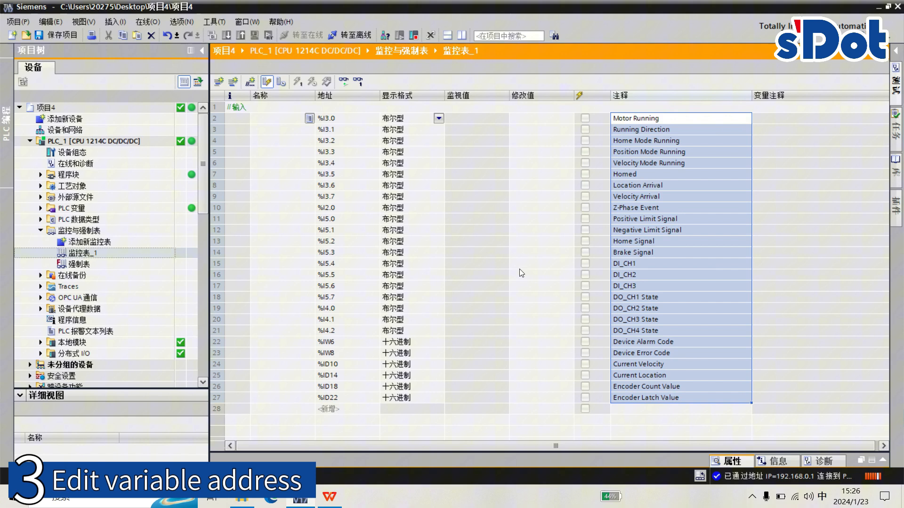
- Set the display format of %ID10 to unsigned decimal and of %ID14, %ID18 and %ID22 to signed decimal
{"action": "left_click", "coordinate": [424, 369]}
{"action": "left_click", "coordinate": [439, 364]}
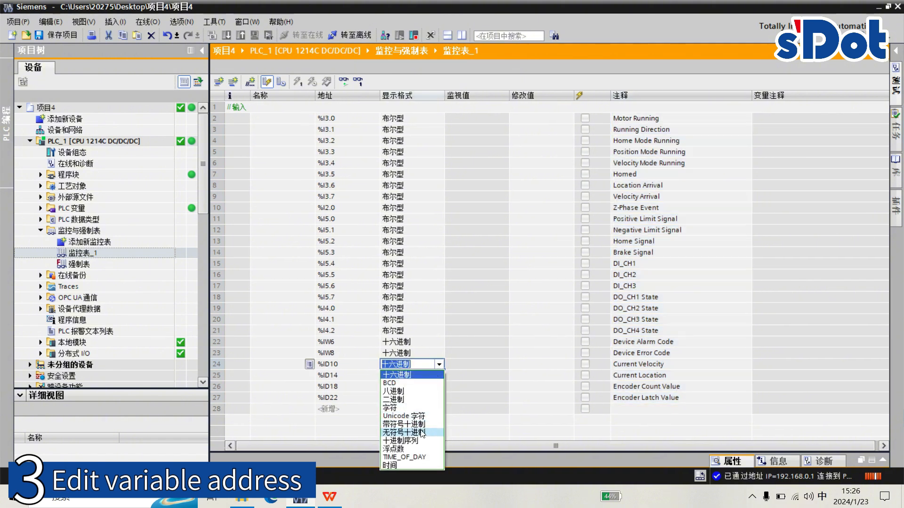
{"action": "left_click", "coordinate": [404, 433]}
{"action": "left_click", "coordinate": [439, 375]}
{"action": "left_click", "coordinate": [439, 375]}
{"action": "left_click", "coordinate": [404, 435]}
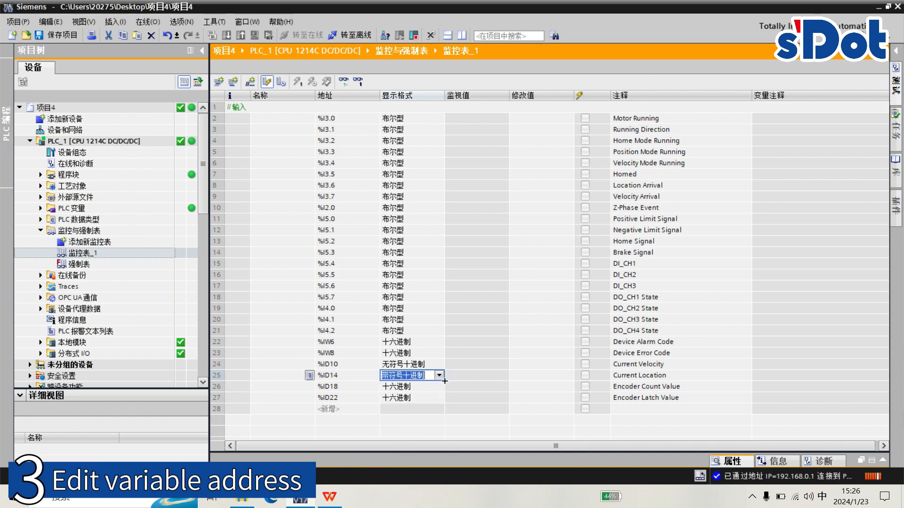
{"action": "left_click_drag", "start_coordinate": [442, 380], "coordinate": [439, 399]}
- Insert a comment line reading 输出 in row 28, below the input addresses
{"action": "right_click", "coordinate": [216, 409]}
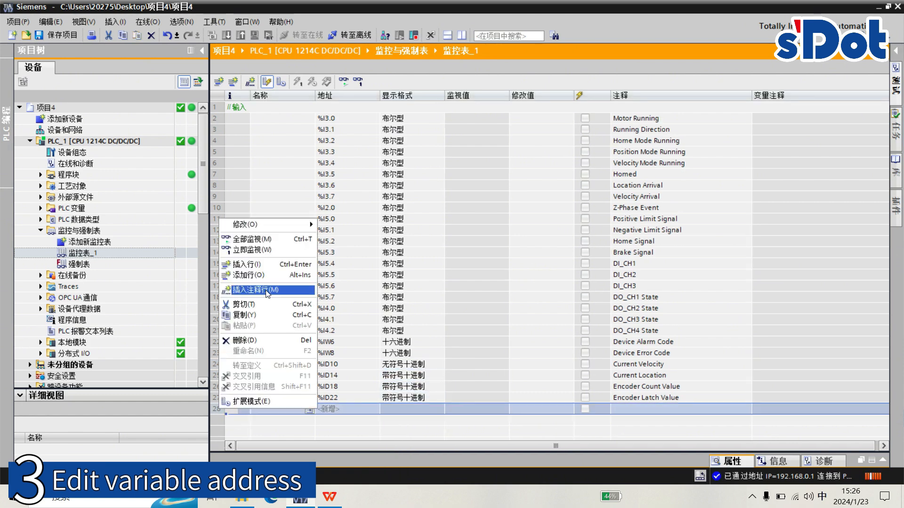
{"action": "left_click", "coordinate": [268, 292]}
{"action": "type", "text": "输出"}
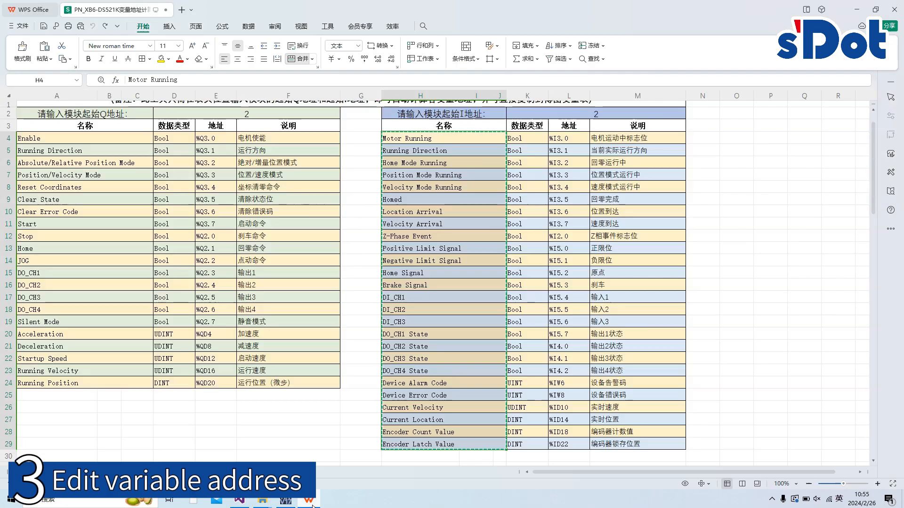
- Copy the output addresses %Q3.0 to %QD20 from the WPS calculator into the watch table's addresses, starting at row 29
{"action": "left_click", "coordinate": [219, 138]}
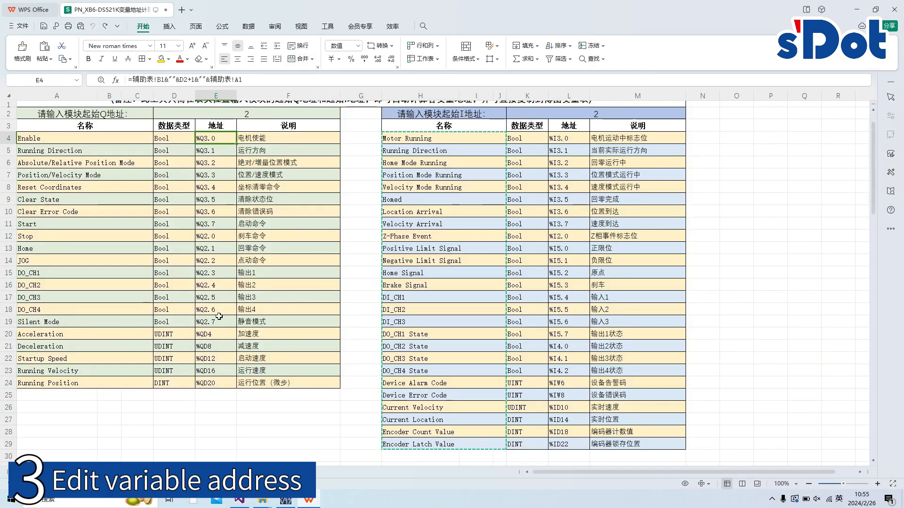
{"action": "left_click", "coordinate": [215, 385], "text": "shift"}
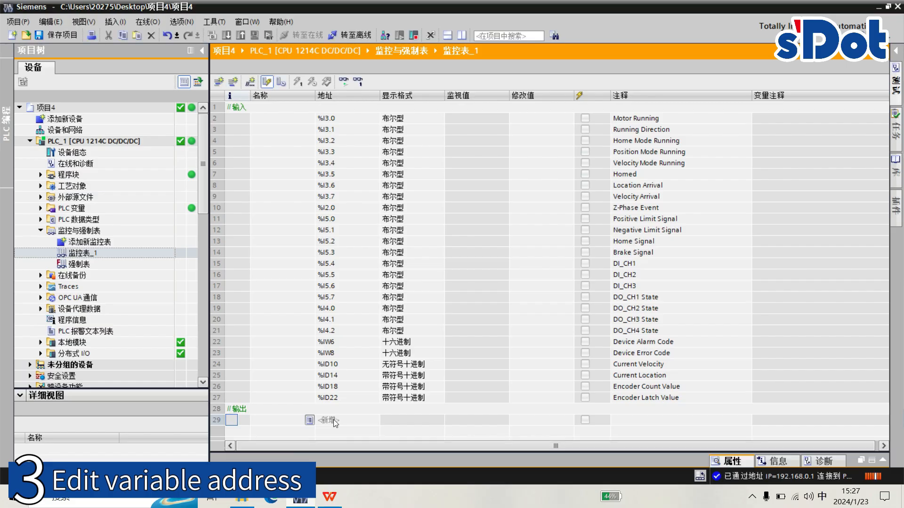
{"action": "key", "text": "ctrl+v"}
{"action": "scroll", "coordinate": [362, 389], "scroll_direction": "down", "scroll_amount": 4}
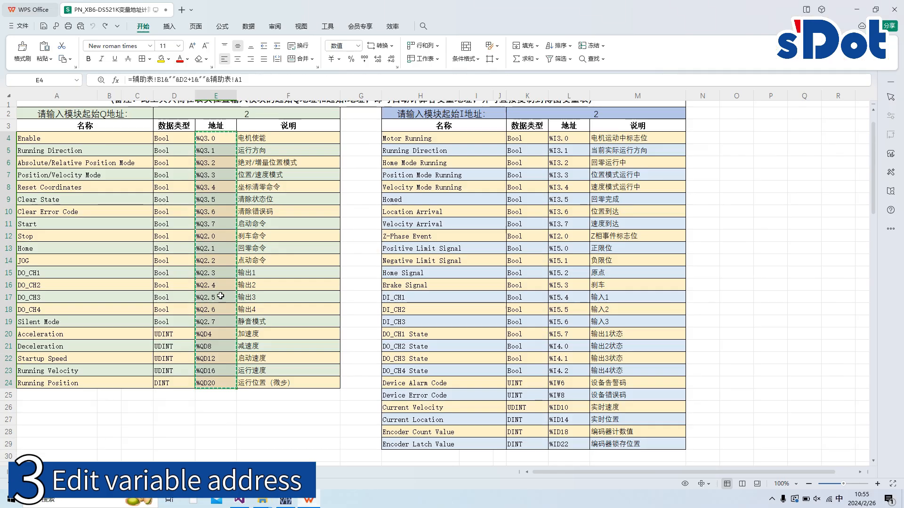
- Copy the output names Enable to Running Position from the WPS calculator into the watch table's comments from row 29, using overwrite
{"action": "left_click", "coordinate": [119, 141]}
{"action": "left_click", "coordinate": [119, 383], "text": "shift"}
{"action": "key", "text": "ctrl+c"}
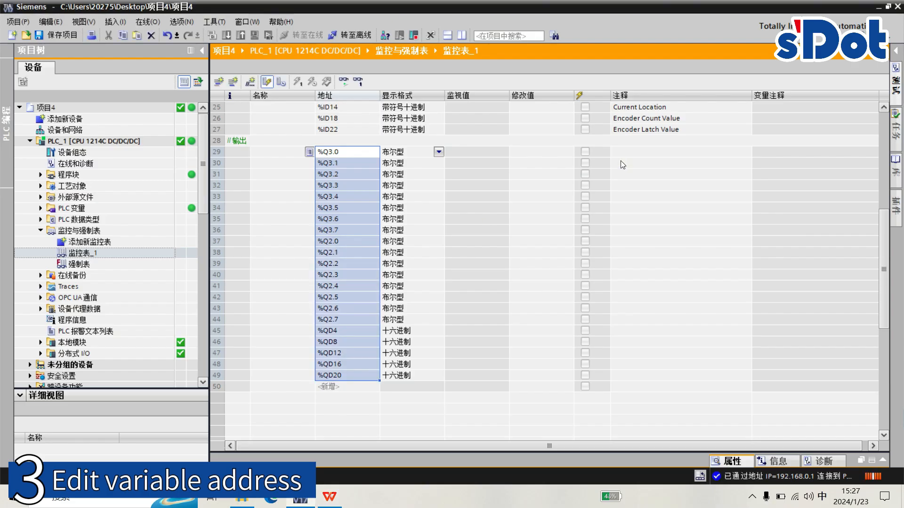
{"action": "left_click", "coordinate": [621, 151]}
{"action": "key", "text": "ctrl+v"}
{"action": "left_click", "coordinate": [527, 283]}
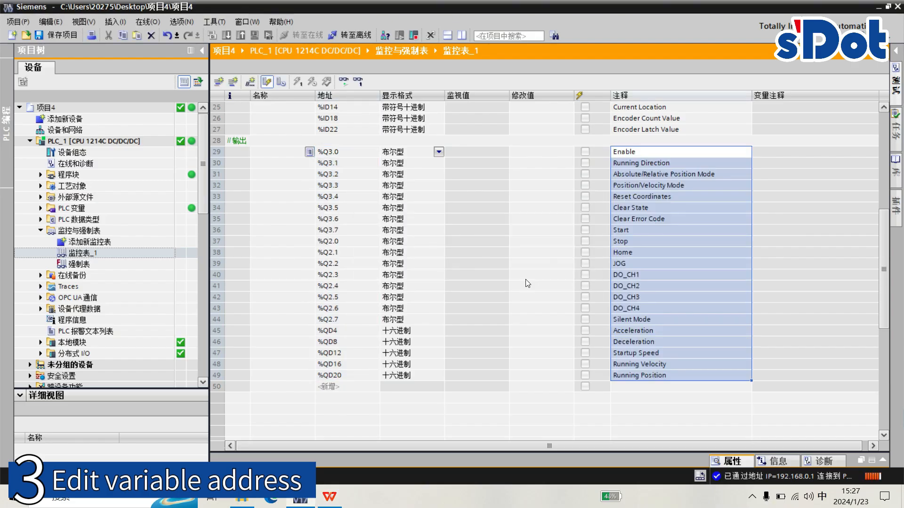
- Set the display format of %QD4, %QD8, %QD12 and %QD16 to unsigned decimal and of %QD20 to signed decimal
{"action": "left_click", "coordinate": [423, 331]}
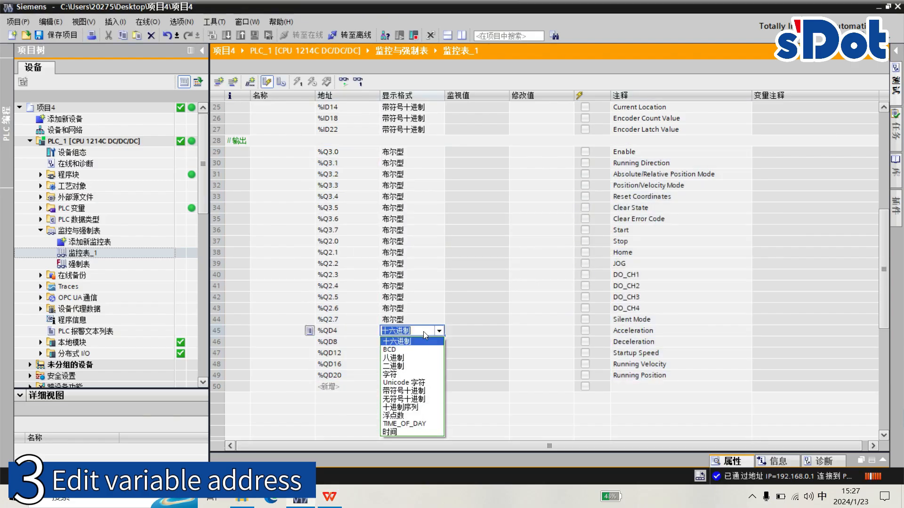
{"action": "left_click", "coordinate": [421, 380]}
{"action": "left_click_drag", "start_coordinate": [444, 335], "coordinate": [427, 364]}
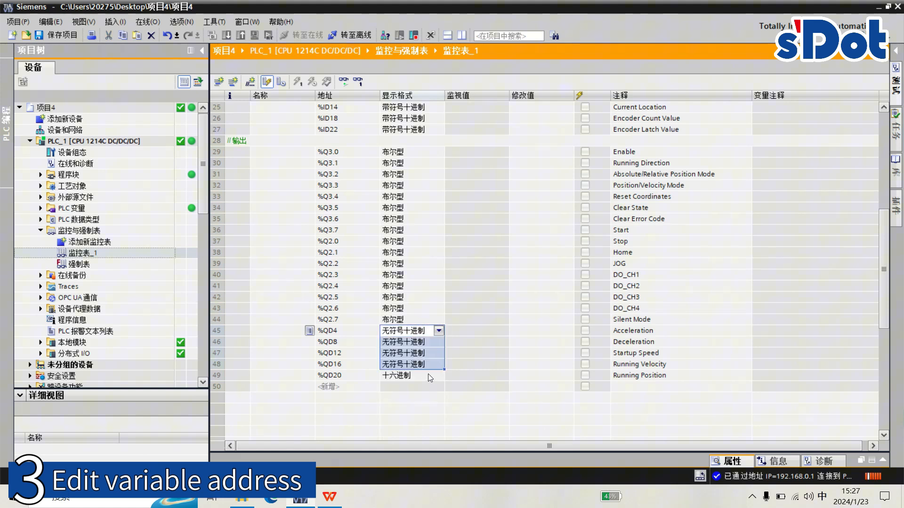
{"action": "left_click", "coordinate": [427, 375]}
{"action": "left_click", "coordinate": [421, 436]}
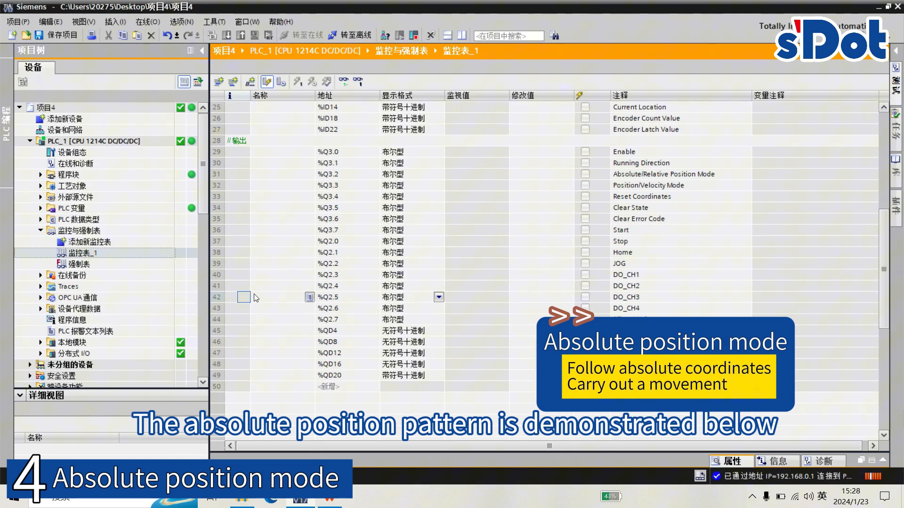
- Go offline and open the properties of the XB6-DS521K module from the XB6-PN0002 device view
{"action": "left_click", "coordinate": [348, 37]}
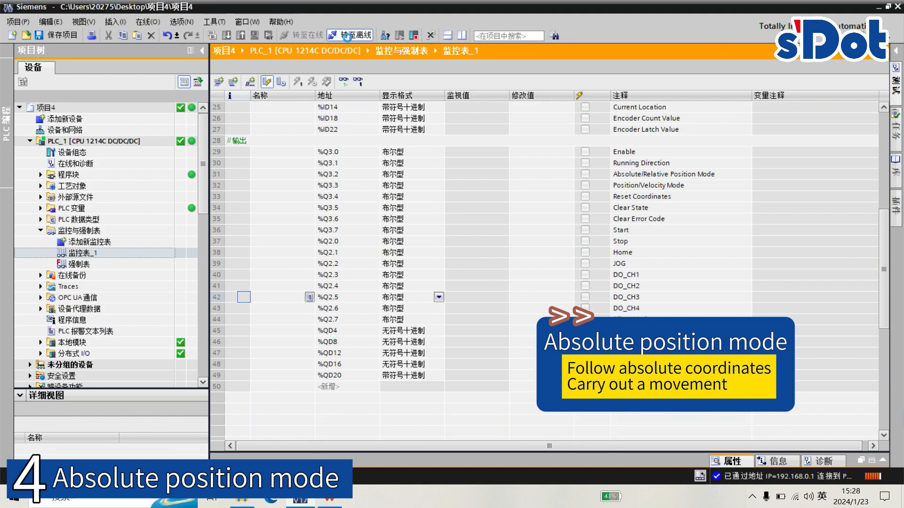
{"action": "double_click", "coordinate": [105, 149]}
{"action": "left_click", "coordinate": [794, 68]}
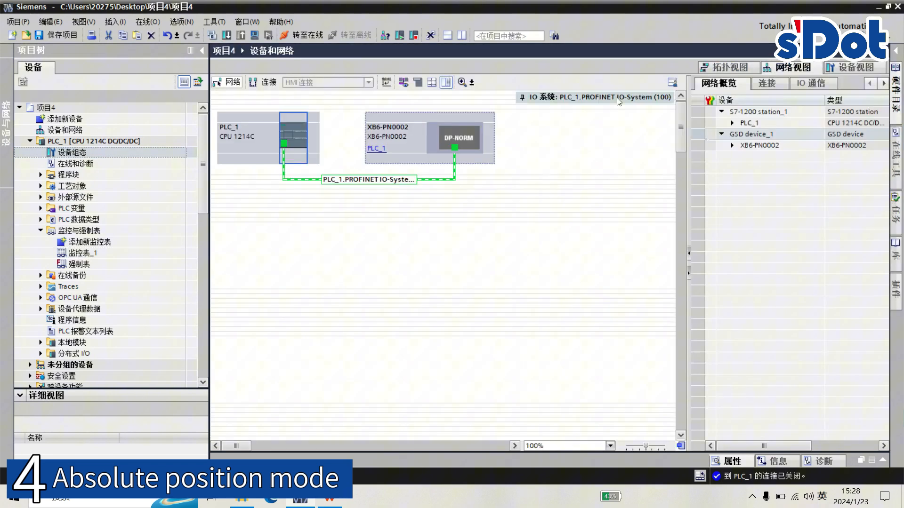
{"action": "double_click", "coordinate": [441, 120]}
{"action": "left_click", "coordinate": [631, 135]}
{"action": "right_click", "coordinate": [631, 137]}
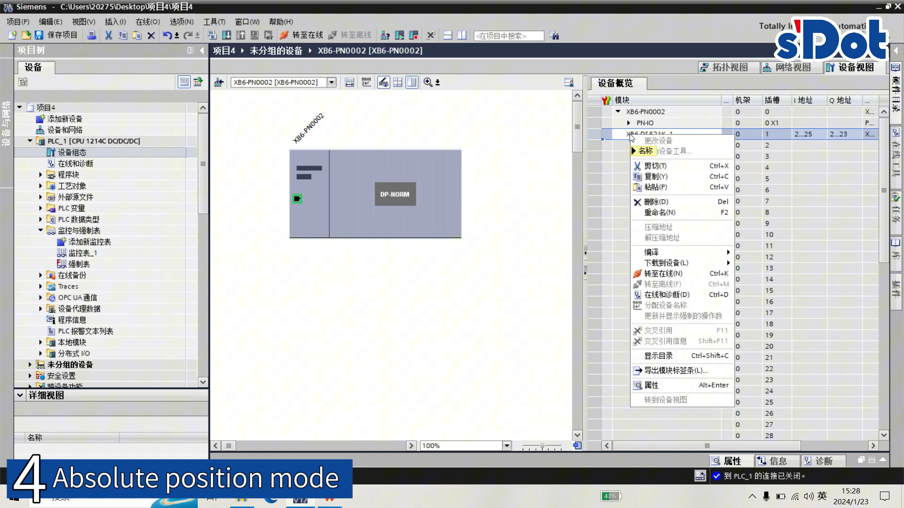
{"action": "left_click", "coordinate": [668, 383]}
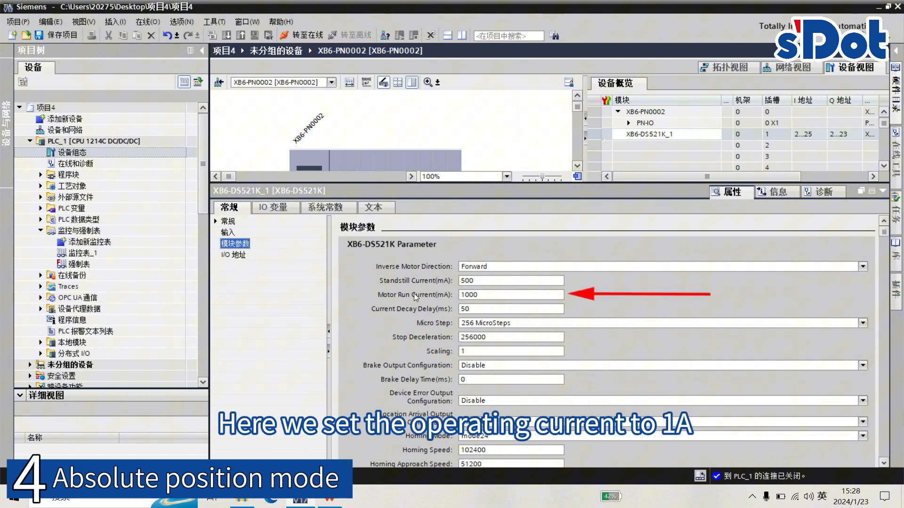
- Check the Motor Run Current, Standstill Current and Micro Step settings in the XB6-DS521K module parameters
{"action": "left_click", "coordinate": [484, 298]}
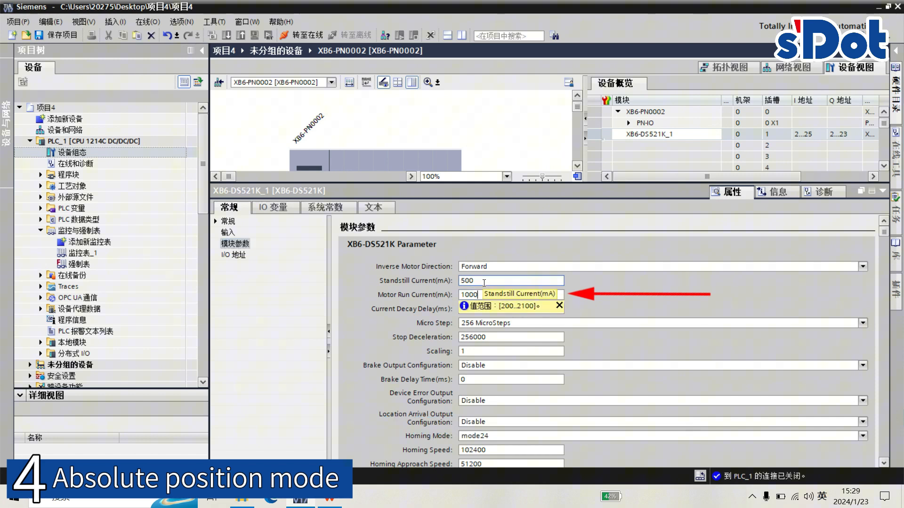
{"action": "left_click", "coordinate": [484, 282]}
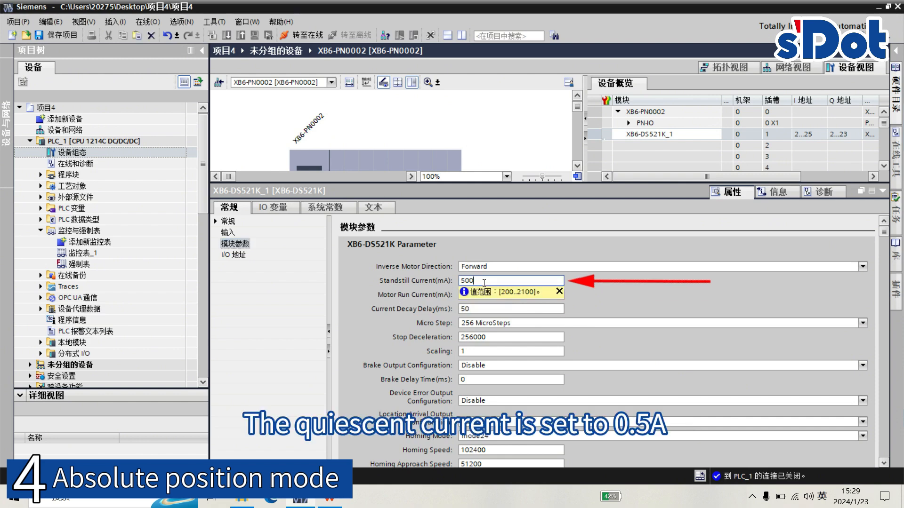
{"action": "left_click", "coordinate": [513, 322]}
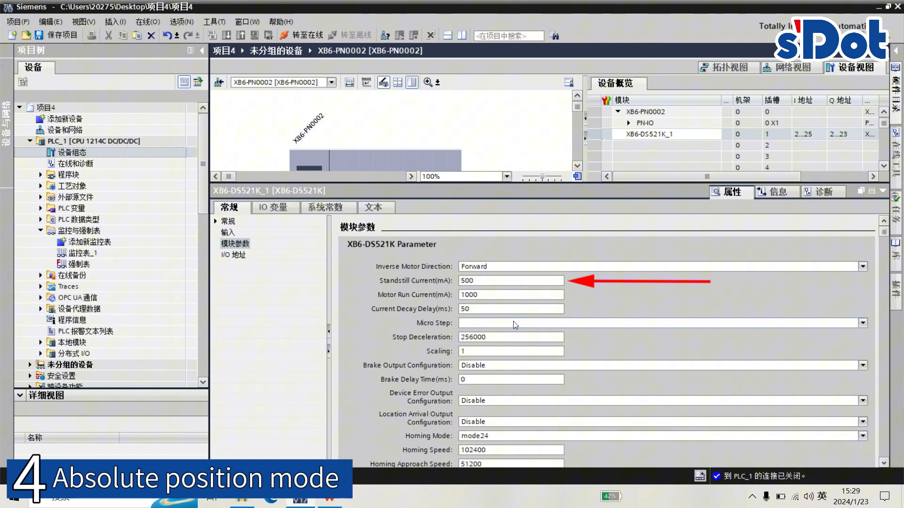
{"action": "left_click", "coordinate": [513, 322]}
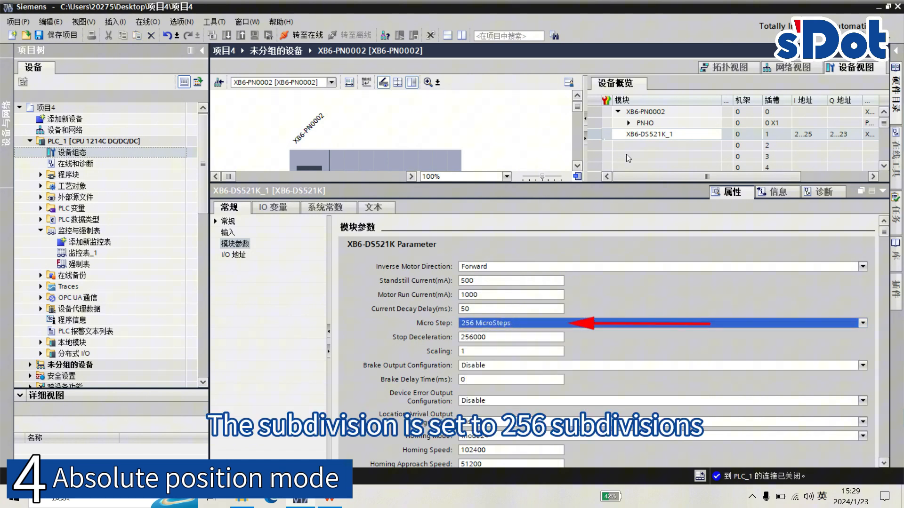
- Close the module properties, go online with PLC_1 and reopen the watch table 监控表_1
{"action": "left_click", "coordinate": [883, 191]}
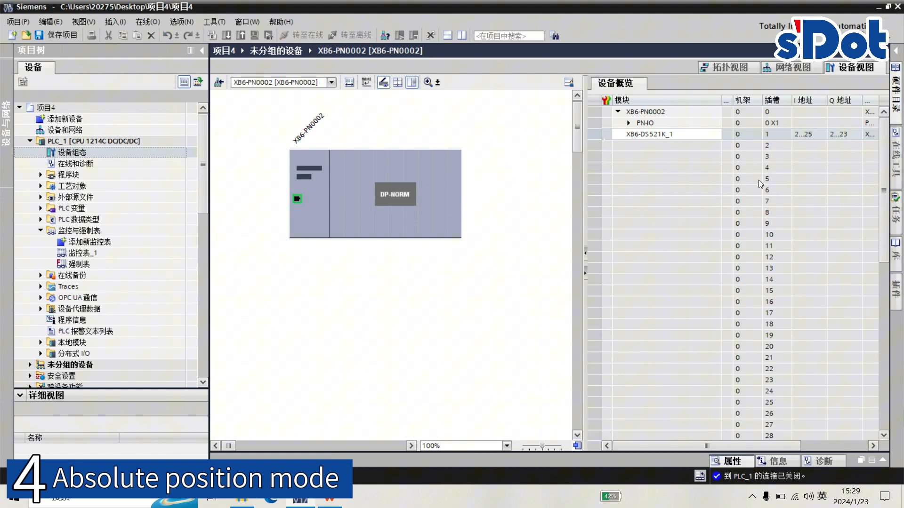
{"action": "left_click", "coordinate": [422, 176]}
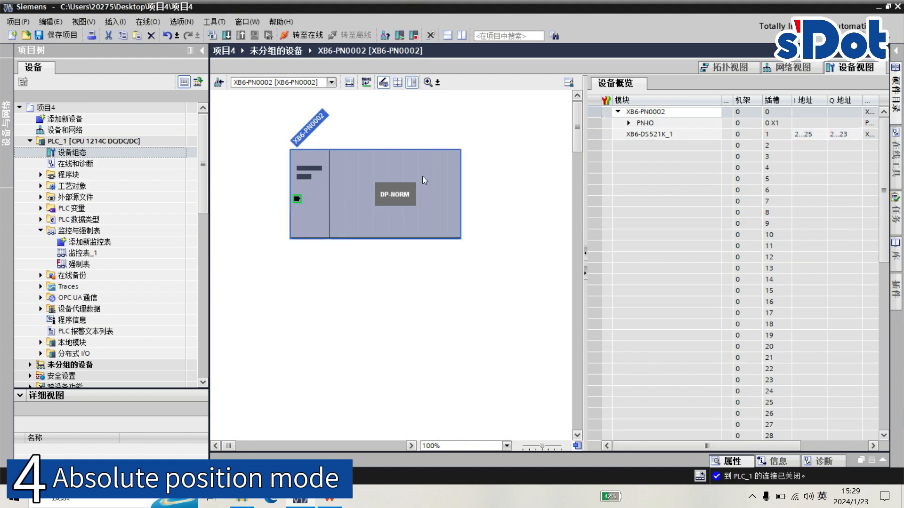
{"action": "left_click", "coordinate": [310, 36]}
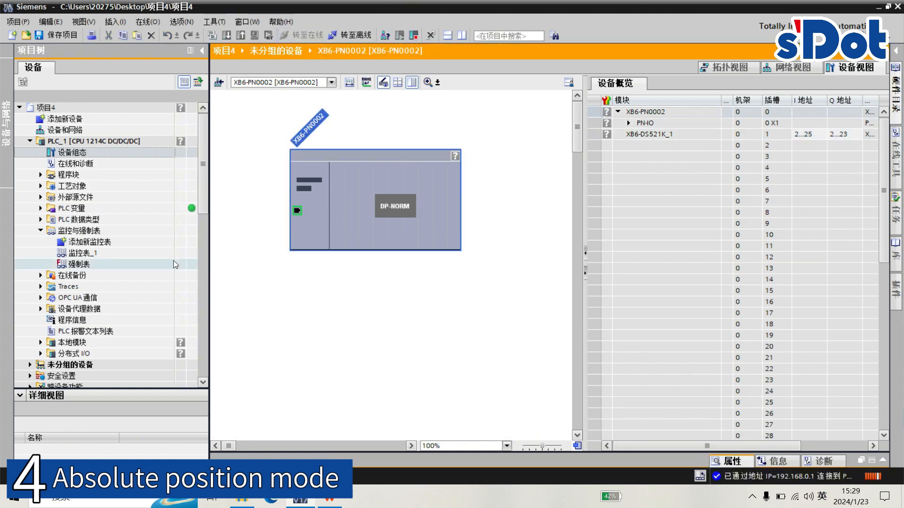
{"action": "double_click", "coordinate": [109, 254]}
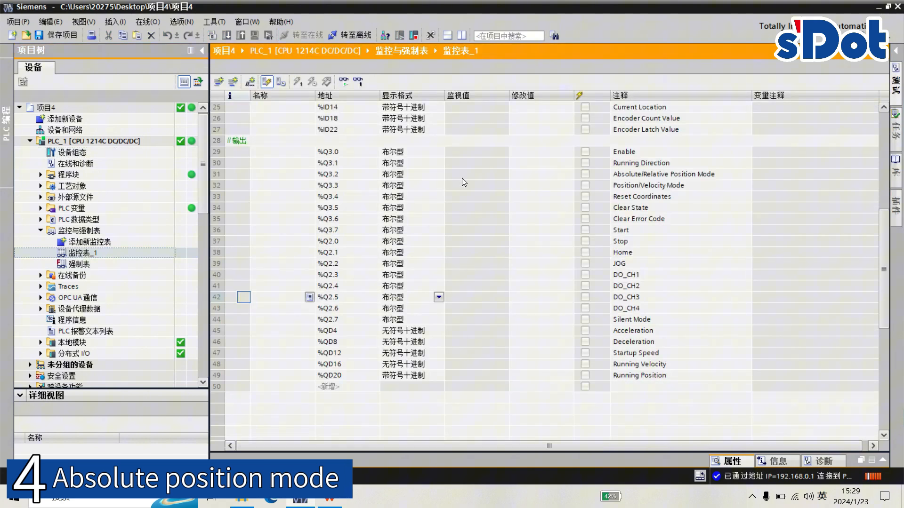
- Start monitoring the watch table, set Enable (%Q3.0) to TRUE and write it to the PLC
{"action": "left_click", "coordinate": [544, 168]}
{"action": "left_click", "coordinate": [344, 82]}
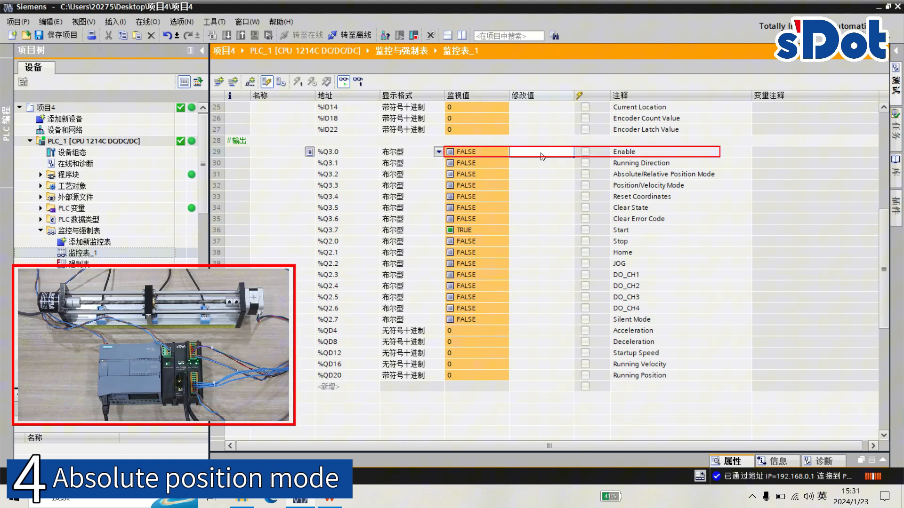
{"action": "type", "text": "1"}
{"action": "left_click", "coordinate": [543, 175]}
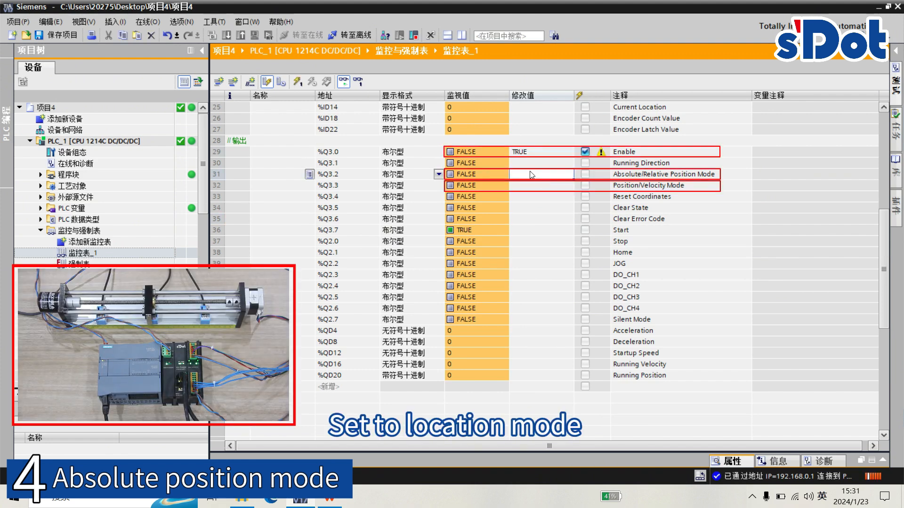
{"action": "left_click", "coordinate": [302, 83]}
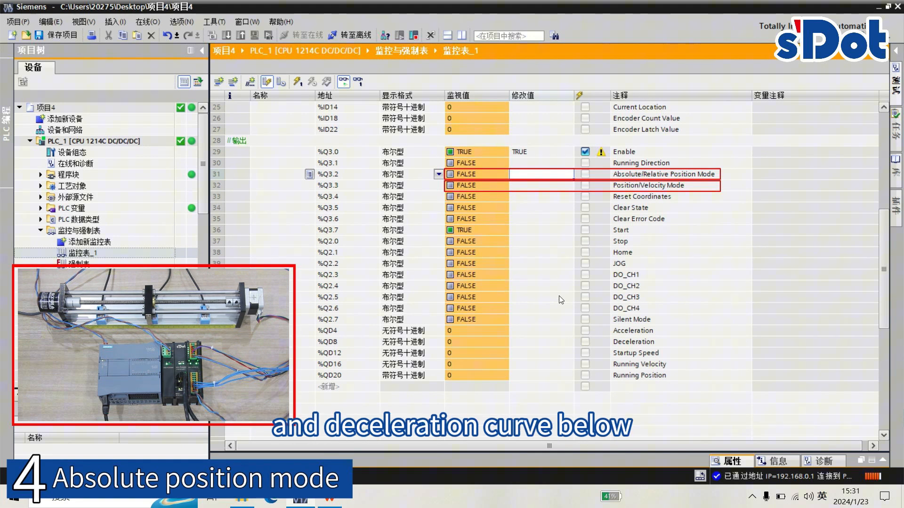
- Enter modify values of 100000 for both Acceleration (%QD4) and Deceleration (%QD8)
{"action": "left_click", "coordinate": [547, 332]}
{"action": "type", "text": "1"}
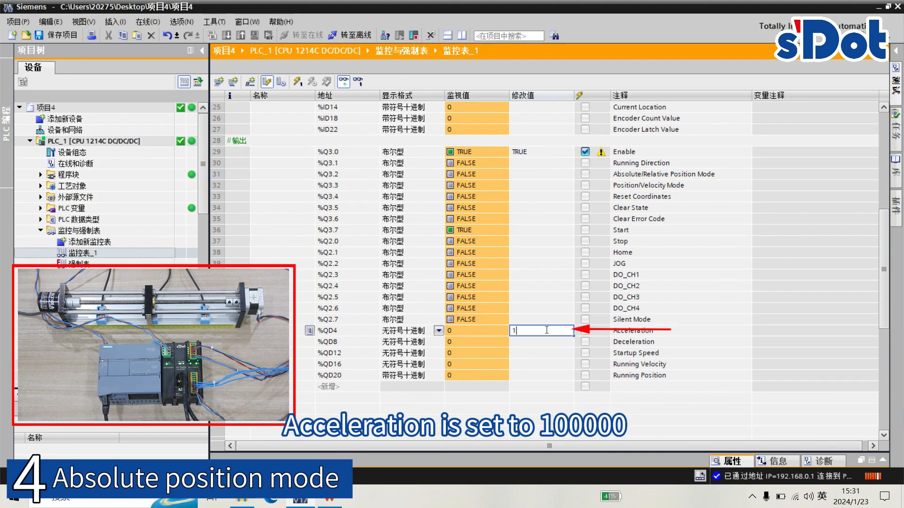
{"action": "type", "text": "00000"}
{"action": "key", "text": "Return"}
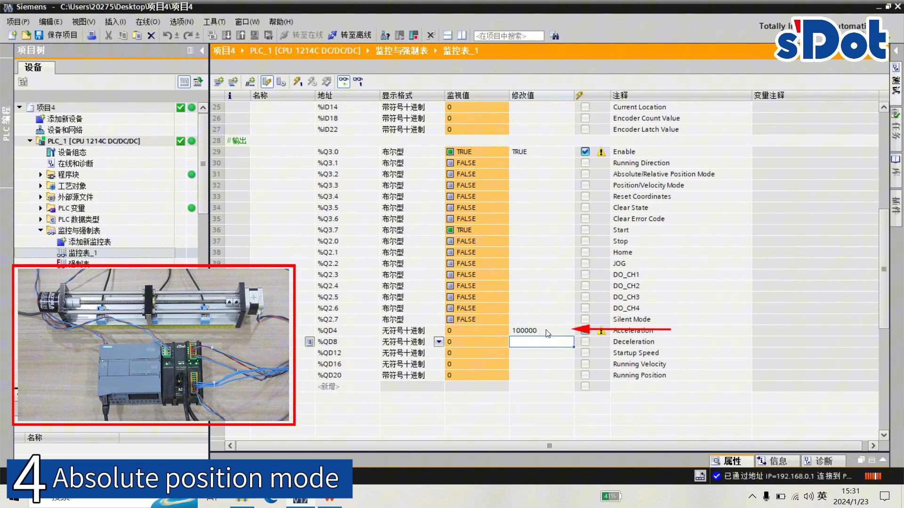
{"action": "type", "text": "100000"}
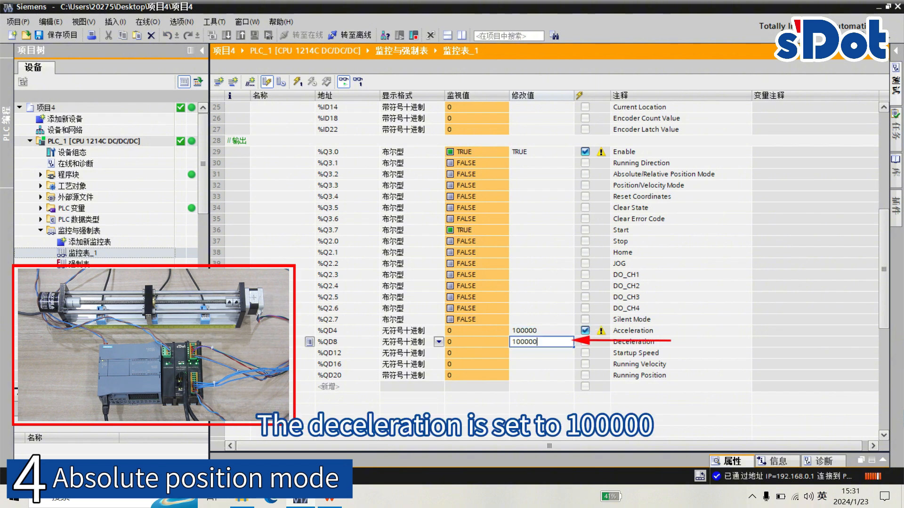
{"action": "key", "text": "Return"}
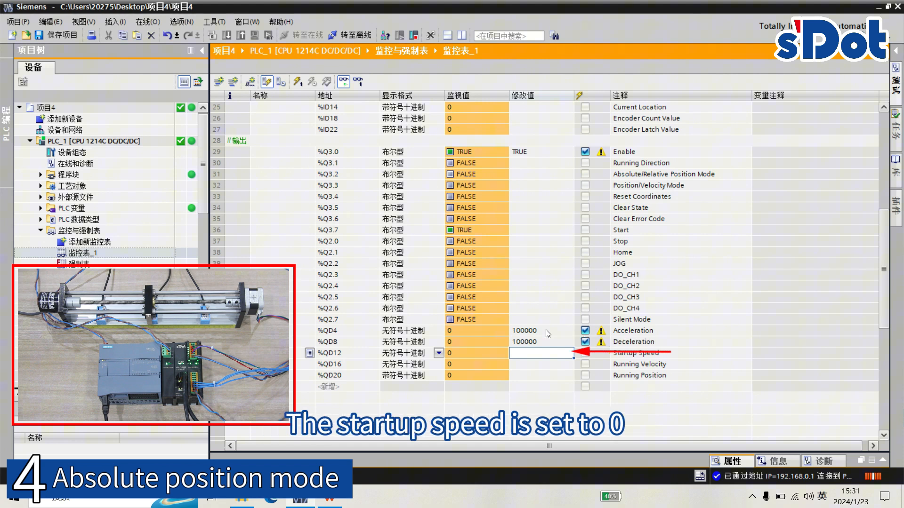
- Set Running Velocity (%QD16) to 51200 and Running Position (%QD20) to 512000, and write the selected values to the PLC
{"action": "left_click", "coordinate": [539, 366]}
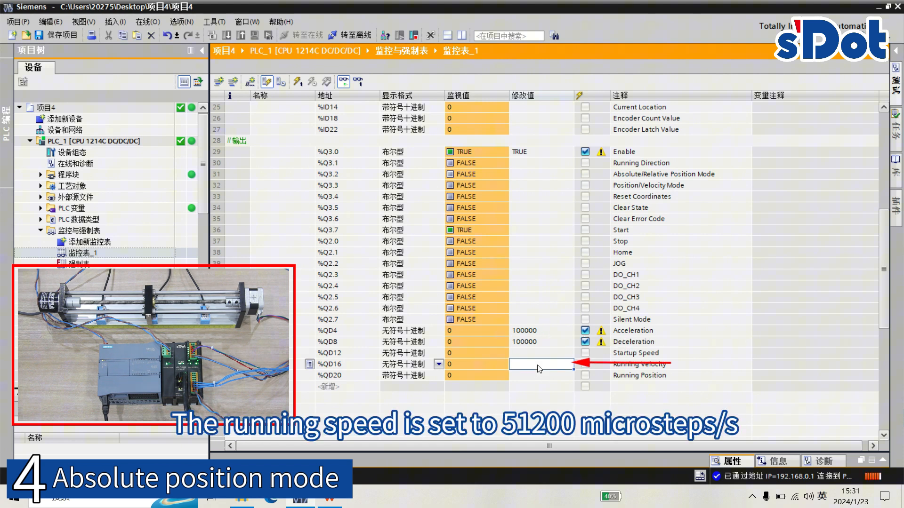
{"action": "type", "text": "51200"}
{"action": "key", "text": "Return"}
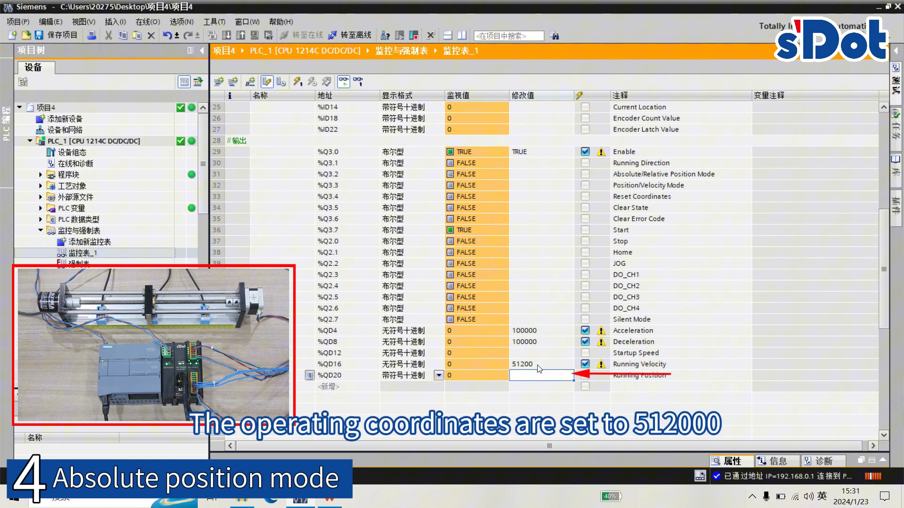
{"action": "type", "text": "512000"}
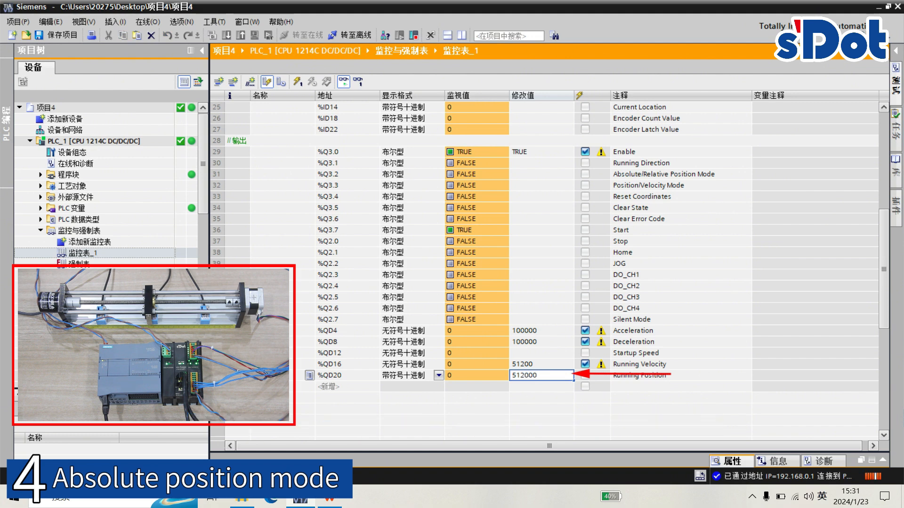
{"action": "key", "text": "Return"}
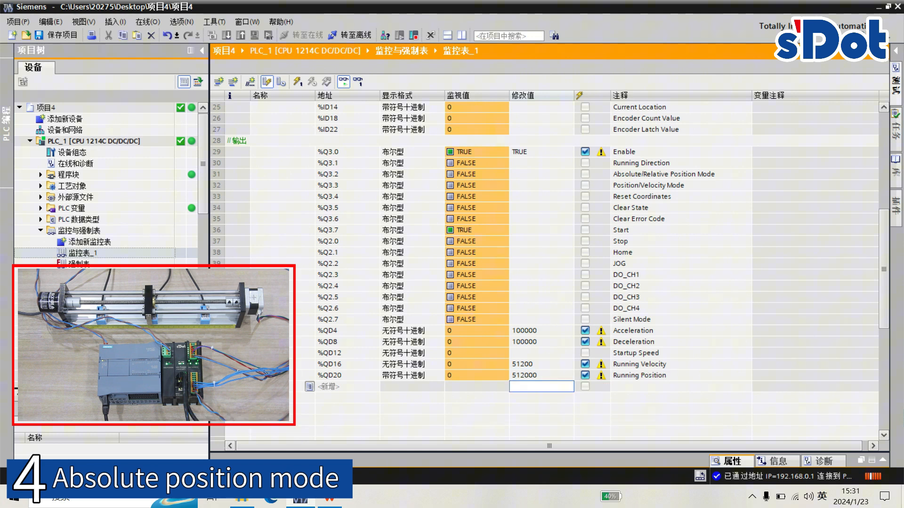
{"action": "left_click", "coordinate": [297, 81]}
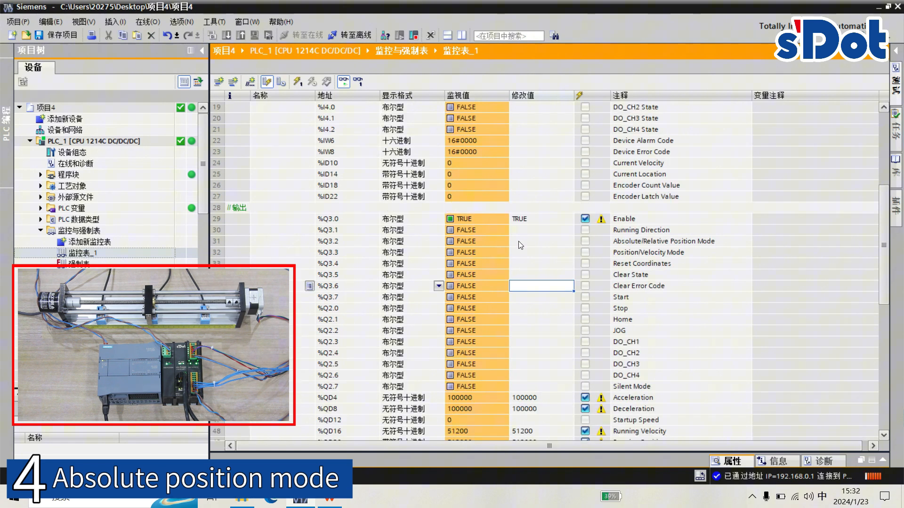
- Set Start (%Q3.7) to TRUE and write it to the PLC to run the absolute position move
{"action": "left_click", "coordinate": [544, 297]}
{"action": "type", "text": "1"}
{"action": "key", "text": "Return"}
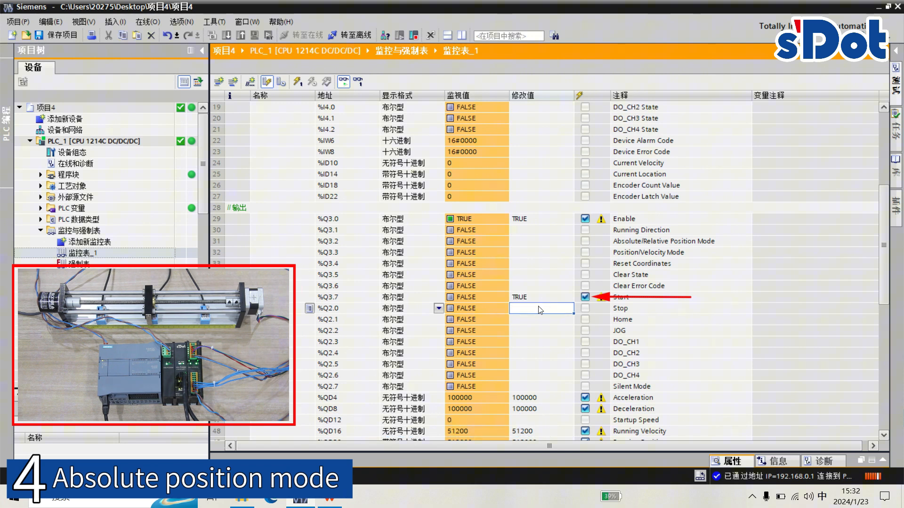
{"action": "scroll", "coordinate": [546, 285], "scroll_direction": "up", "scroll_amount": 6}
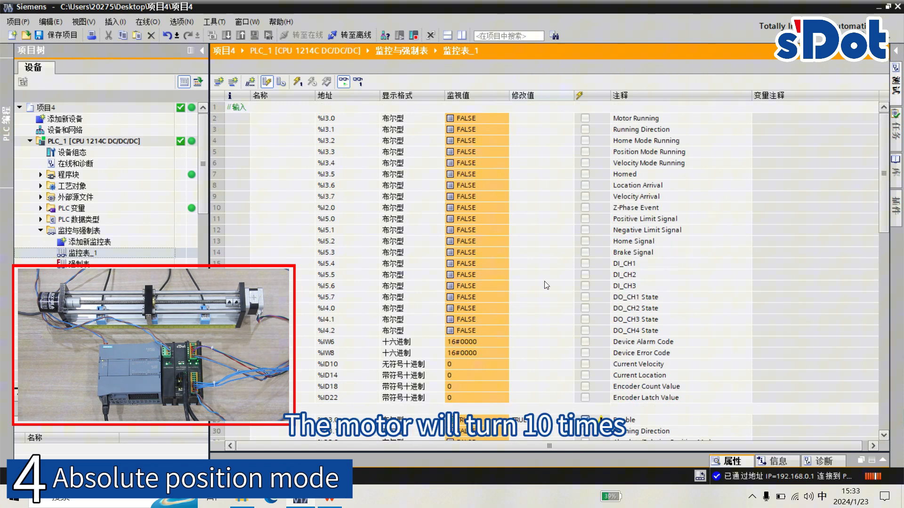
{"action": "left_click", "coordinate": [298, 79]}
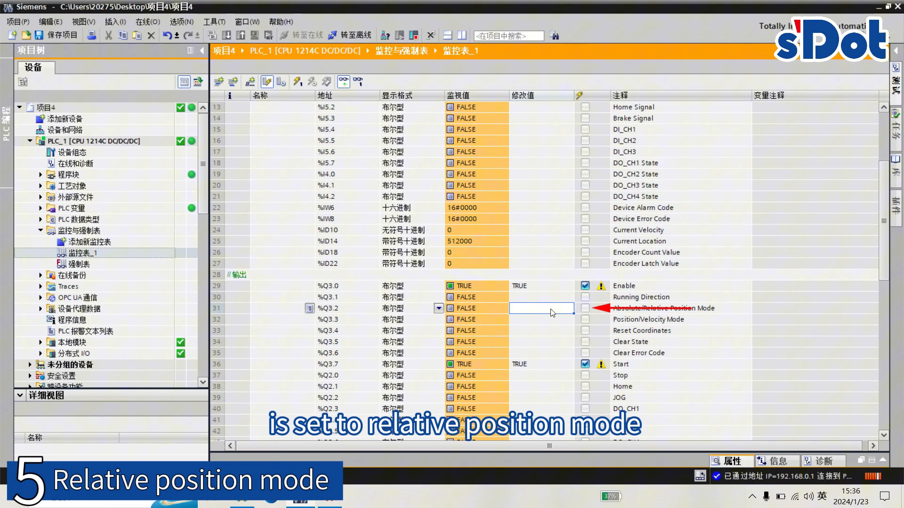
- Write TRUE to Absolute/Relative Position Mode (%Q3.2) and then FALSE to Start (%Q3.7)
{"action": "left_click", "coordinate": [549, 330]}
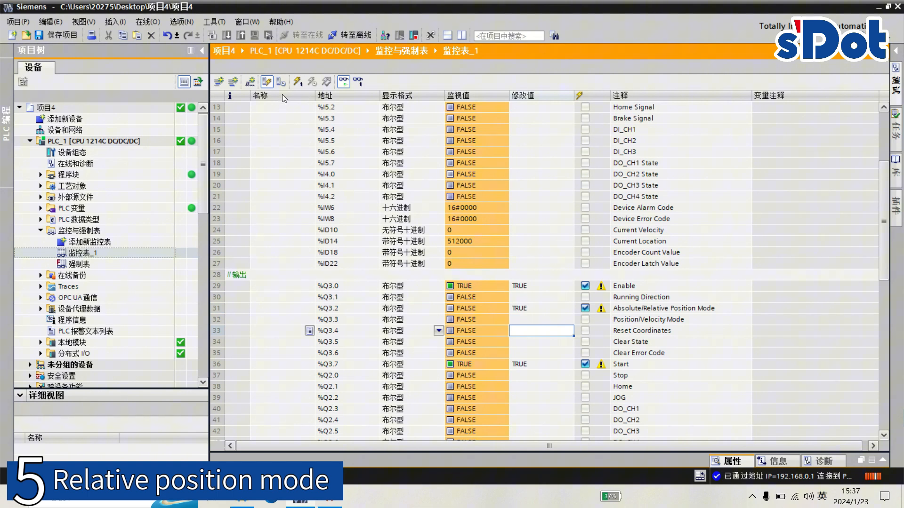
{"action": "left_click", "coordinate": [298, 81]}
{"action": "left_click", "coordinate": [556, 366]}
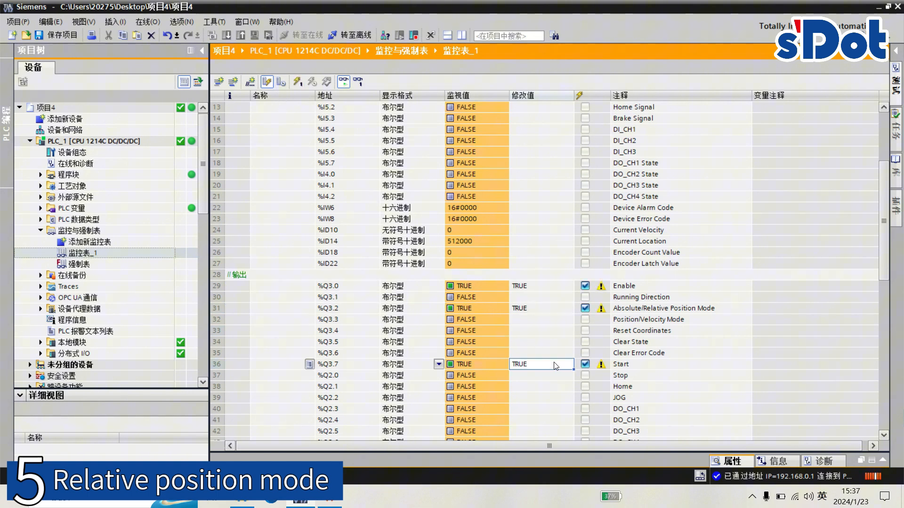
{"action": "left_click", "coordinate": [555, 366]}
{"action": "type", "text": "0"}
{"action": "key", "text": "Return"}
{"action": "left_click", "coordinate": [302, 84]}
- Set Running Position (%QD20) to -512000 and write the selected values to the PLC
{"action": "scroll", "coordinate": [545, 375], "scroll_direction": "down", "scroll_amount": 4}
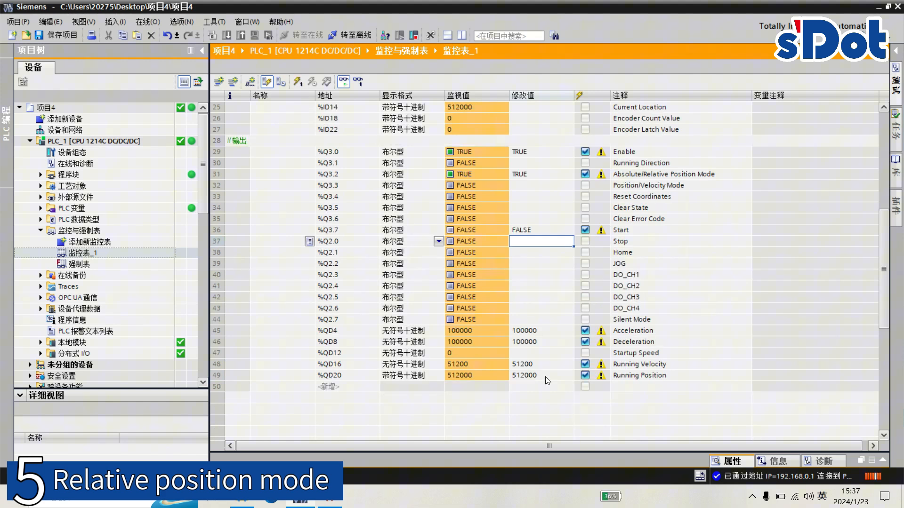
{"action": "double_click", "coordinate": [546, 377]}
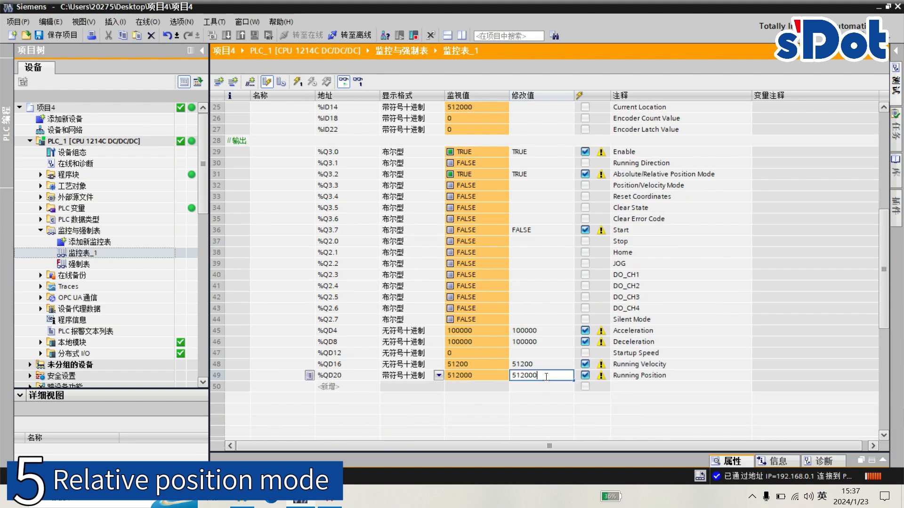
{"action": "left_click", "coordinate": [512, 376]}
{"action": "type", "text": "-"}
{"action": "key", "text": "Return"}
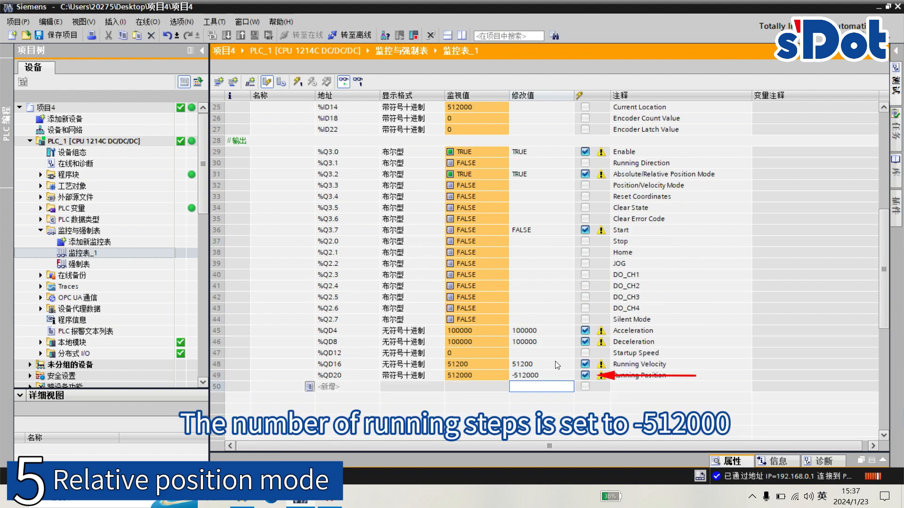
{"action": "left_click", "coordinate": [558, 364]}
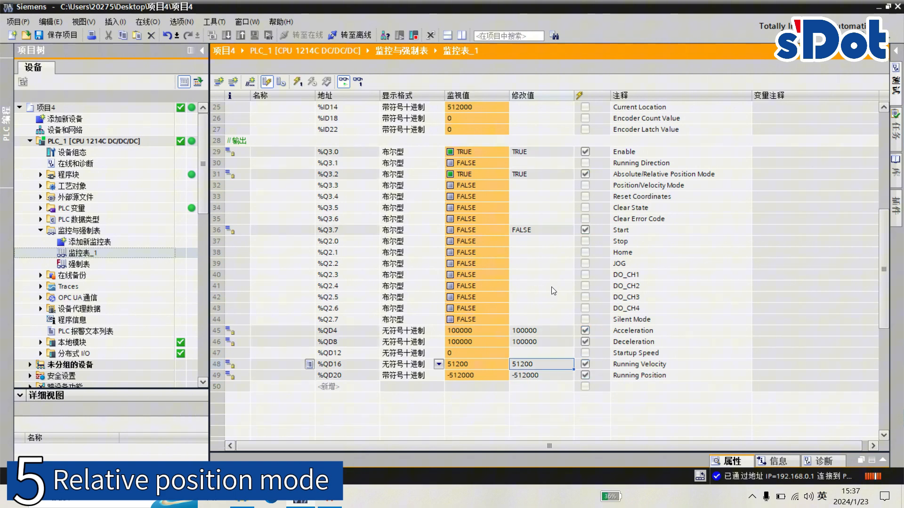
- Set Start (%Q3.7) back to TRUE and write it to run the relative position move
{"action": "scroll", "coordinate": [551, 286], "scroll_direction": "up", "scroll_amount": 1}
{"action": "left_click", "coordinate": [550, 265]}
{"action": "type", "text": "1"}
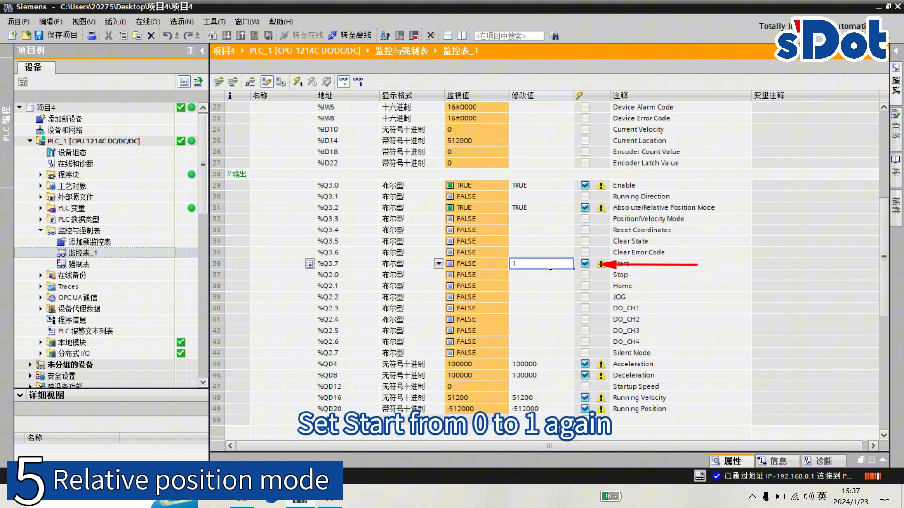
{"action": "key", "text": "Return"}
{"action": "scroll", "coordinate": [546, 288], "scroll_direction": "up", "scroll_amount": 7}
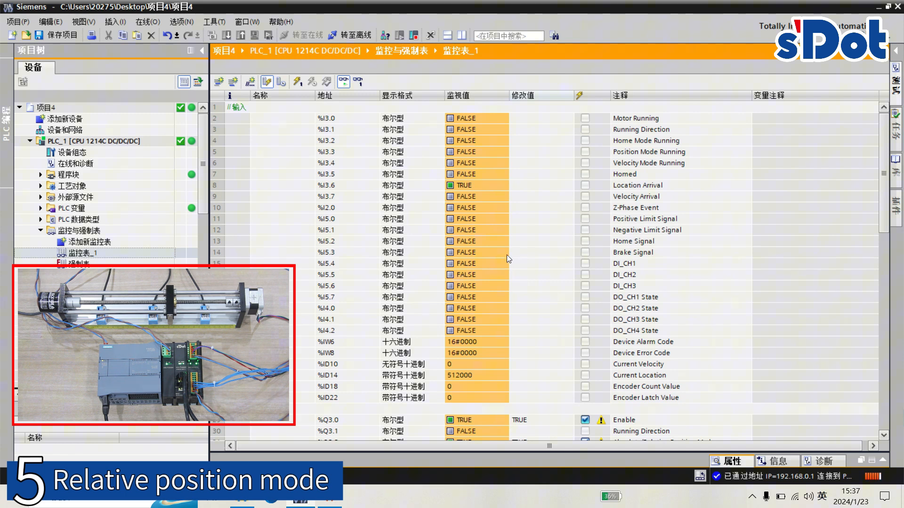
{"action": "left_click", "coordinate": [298, 83]}
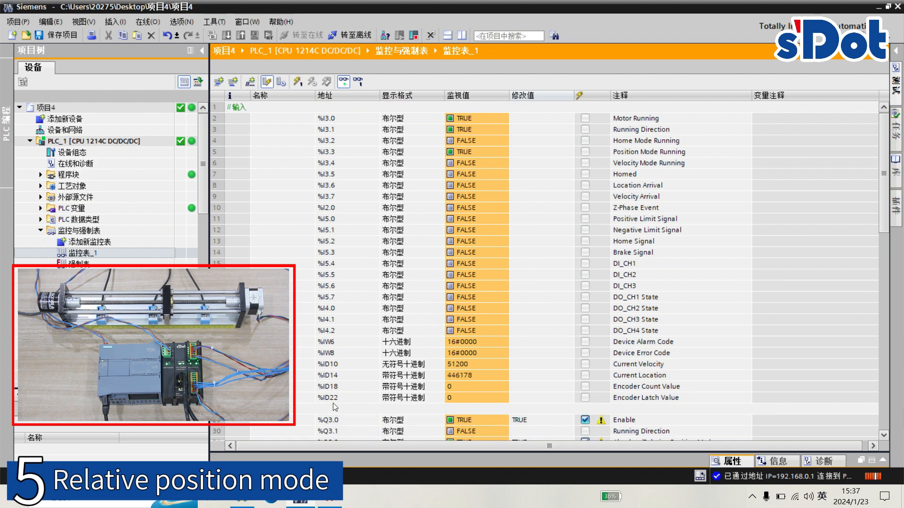
{"action": "left_click", "coordinate": [549, 132]}
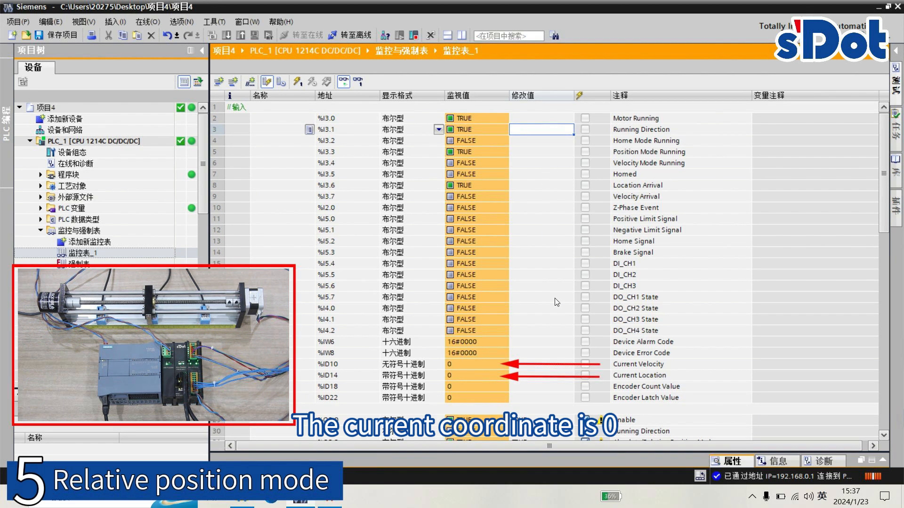
{"action": "left_click", "coordinate": [540, 375]}
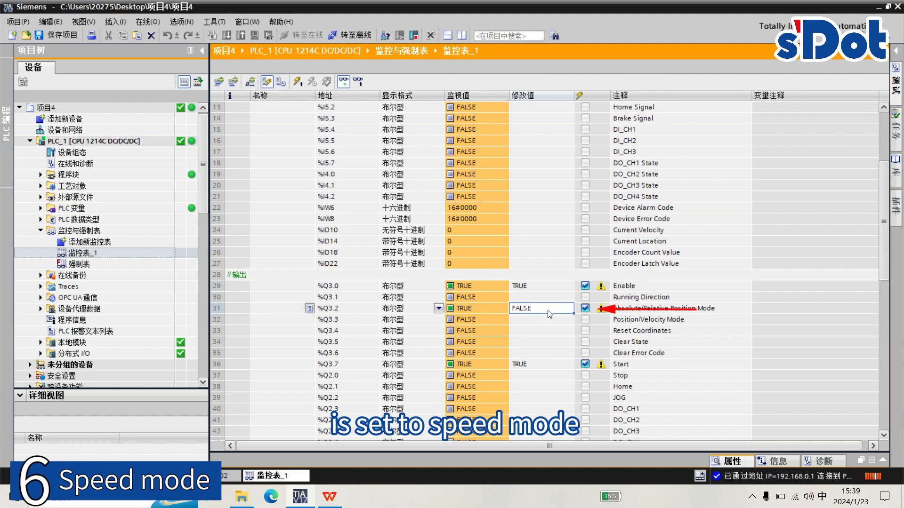
- Set Absolute/Relative Position Mode (%Q3.2) to FALSE and Position/Velocity Mode (%Q3.3) to TRUE, and write both to the PLC
{"action": "key", "text": "Return"}
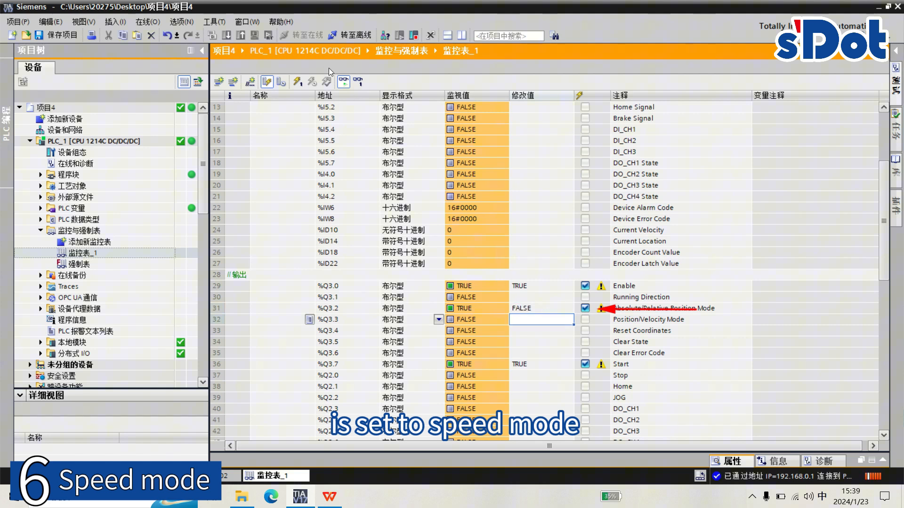
{"action": "left_click", "coordinate": [553, 321]}
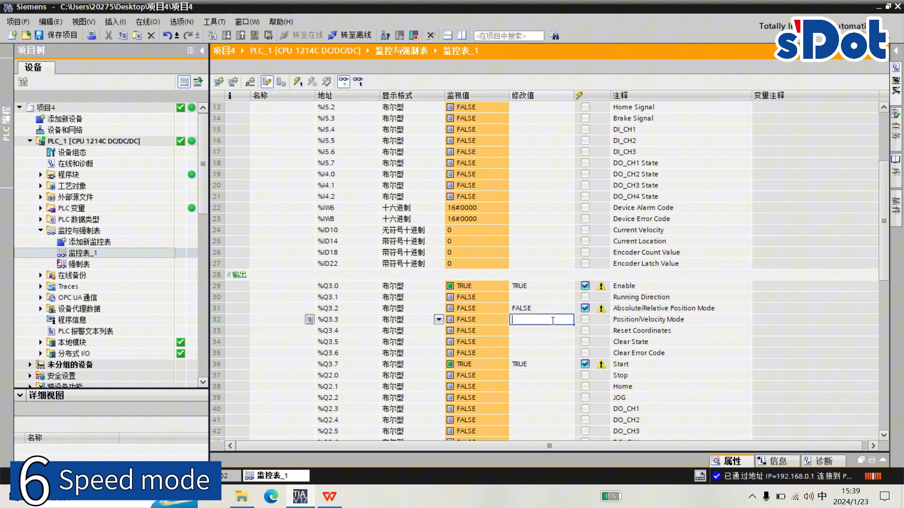
{"action": "type", "text": "TRUE"}
{"action": "key", "text": "Return"}
{"action": "left_click", "coordinate": [297, 81]}
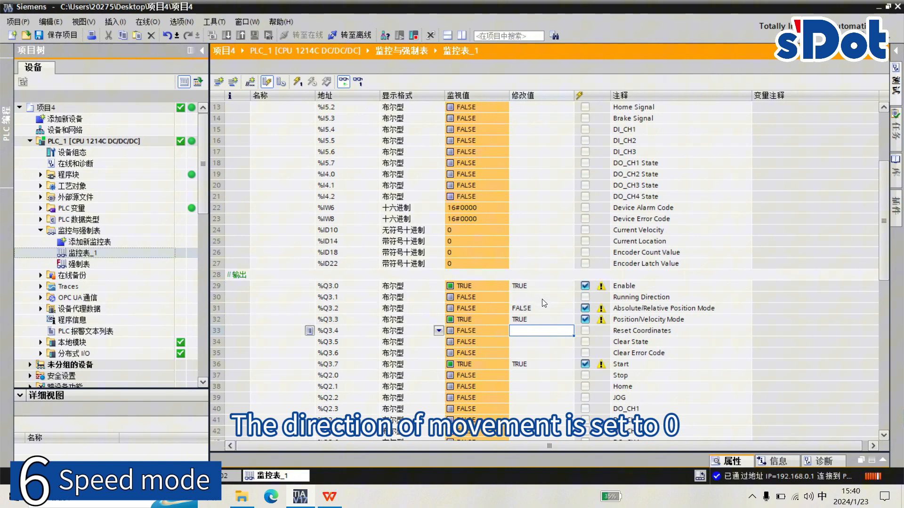
- Reset Start (%Q3.7) to FALSE and write it to the PLC
{"action": "left_click", "coordinate": [540, 363]}
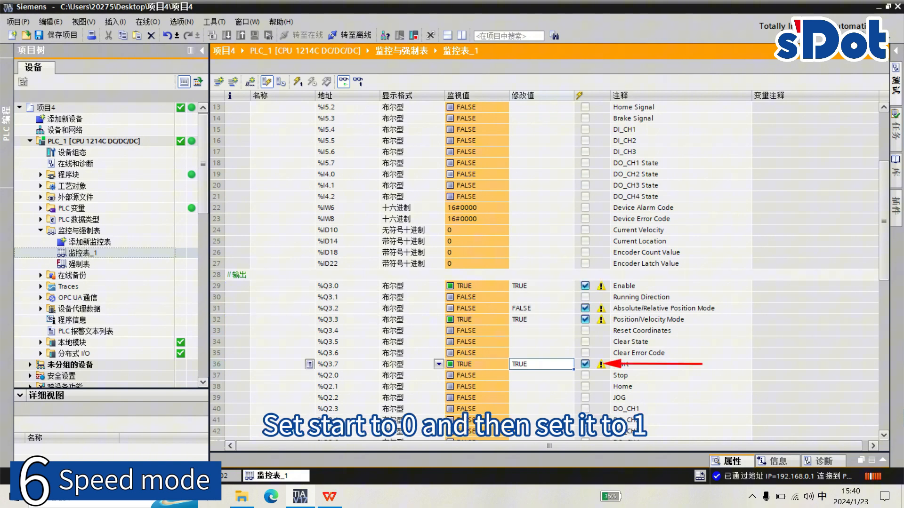
{"action": "type", "text": "0"}
{"action": "key", "text": "Return"}
{"action": "left_click", "coordinate": [300, 81]}
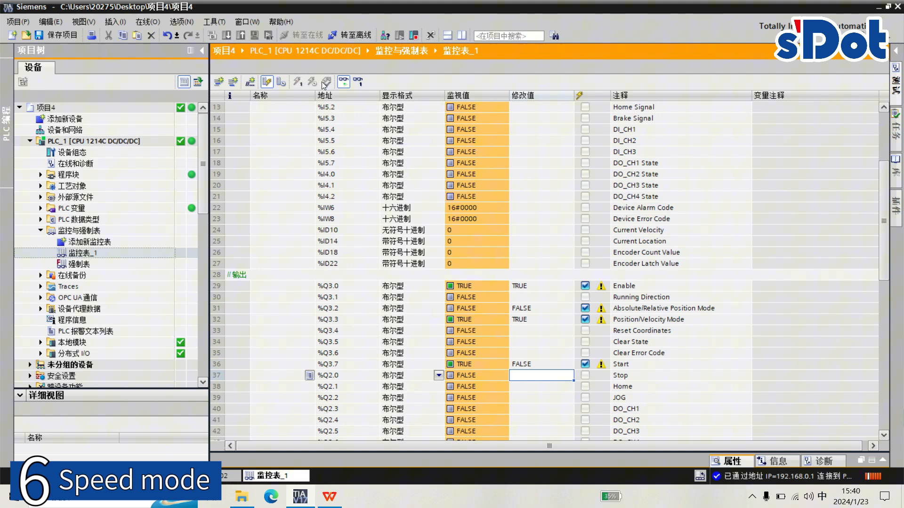
- Set Start (%Q3.7) to TRUE and write it to the PLC to run the motor in speed mode
{"action": "key", "text": "Up"}
{"action": "type", "text": "1"}
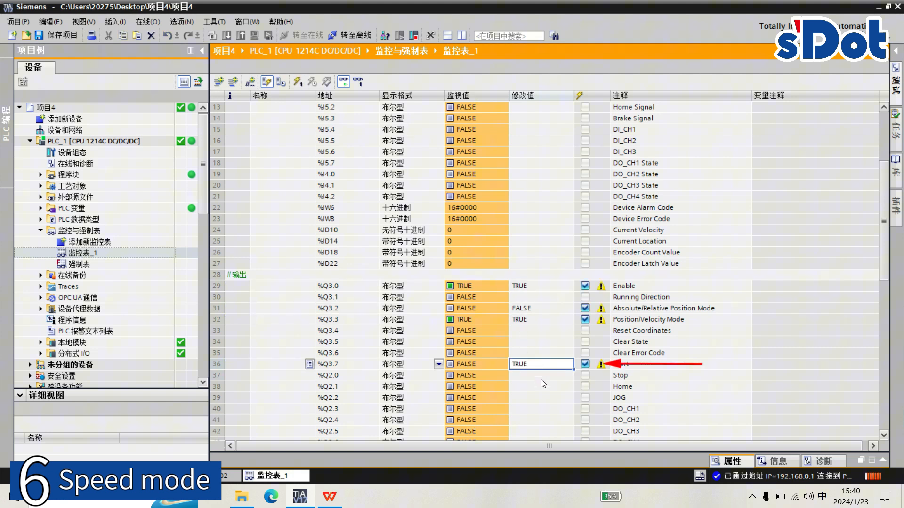
{"action": "key", "text": "Return"}
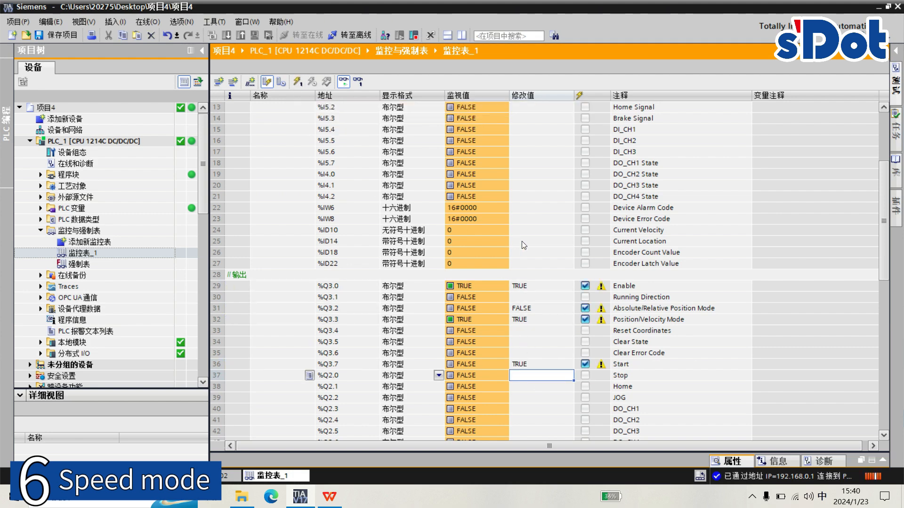
{"action": "scroll", "coordinate": [539, 253], "scroll_direction": "up", "scroll_amount": 4}
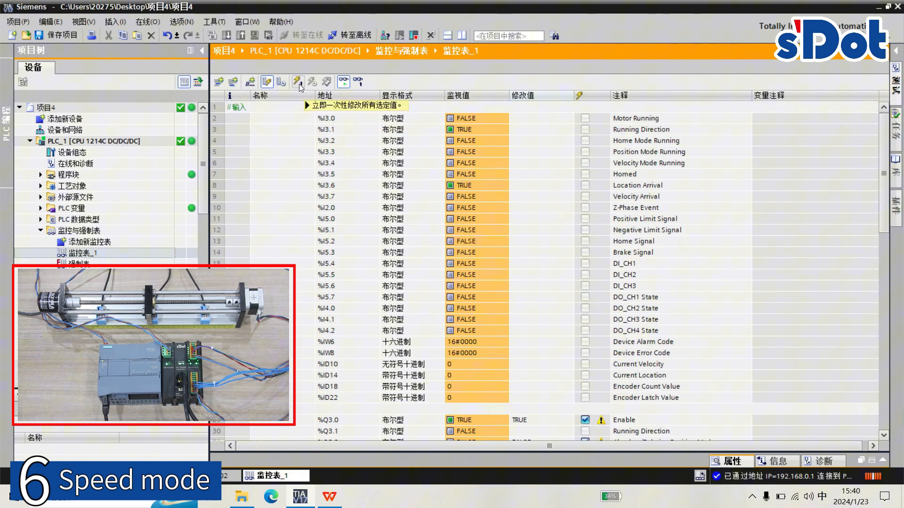
{"action": "left_click", "coordinate": [299, 84]}
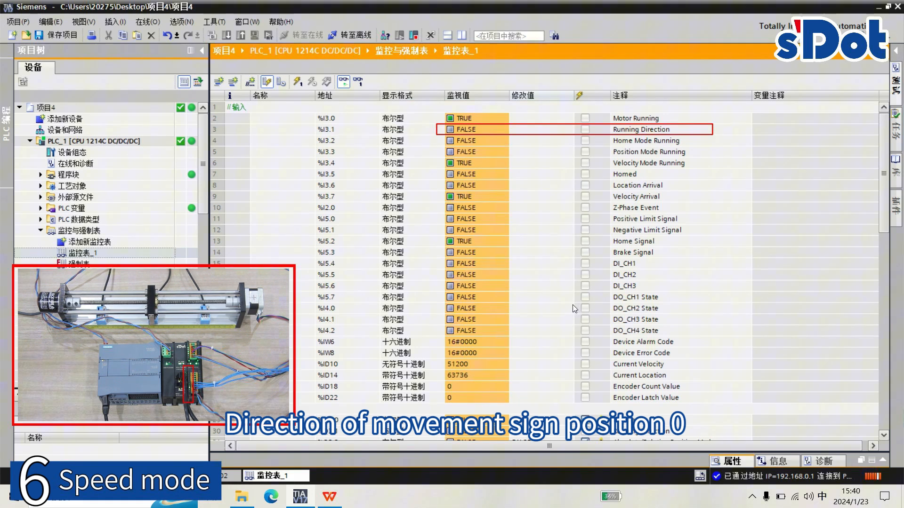
- Check the Running Direction (%I3.1), Velocity Mode Running (%I3.4) and Velocity Arrival (%I3.7) status bits while the motor runs in speed mode
{"action": "left_click", "coordinate": [553, 165]}
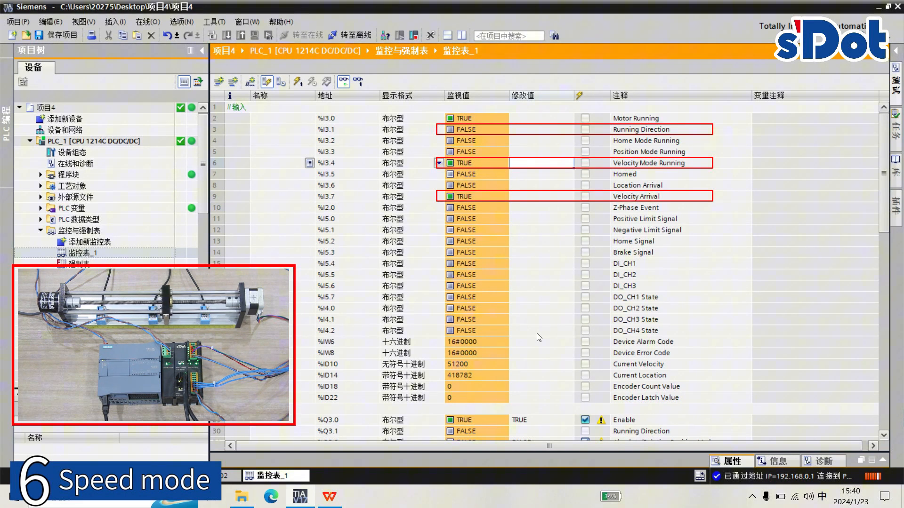
{"action": "left_click", "coordinate": [537, 135]}
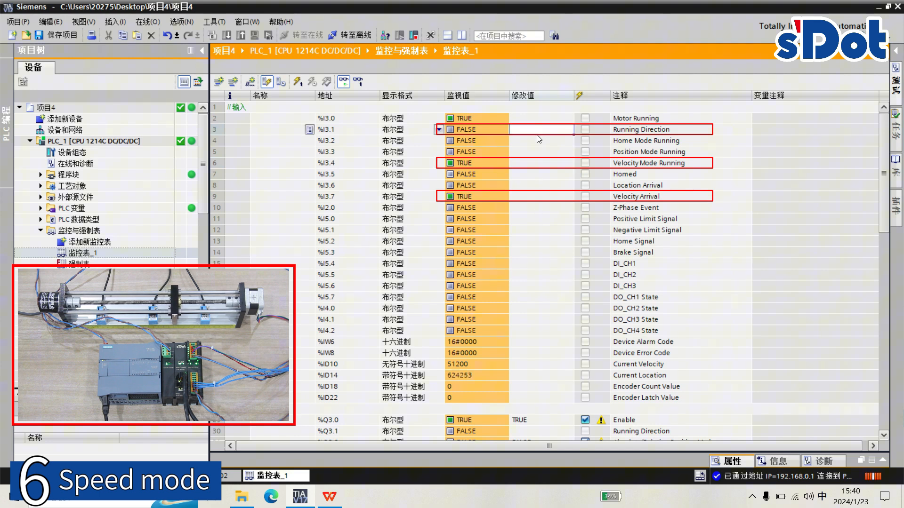
{"action": "left_click", "coordinate": [543, 164]}
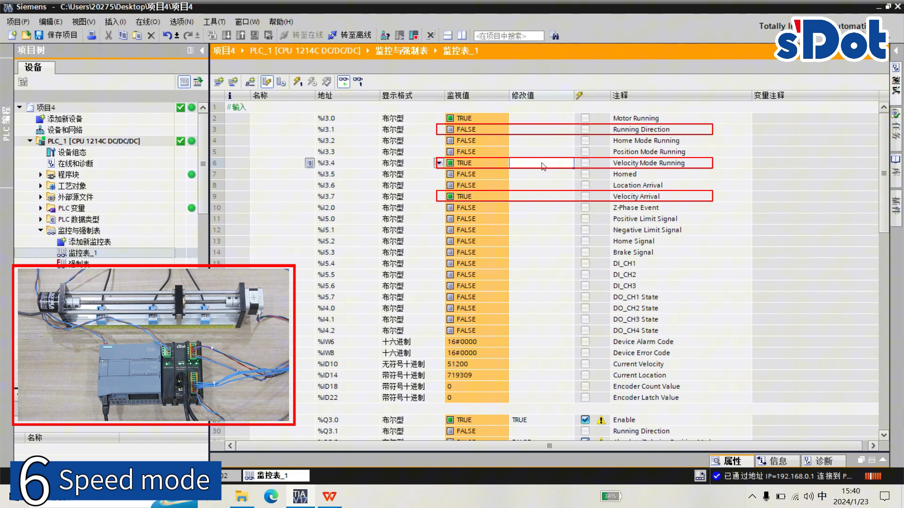
{"action": "left_click", "coordinate": [548, 197]}
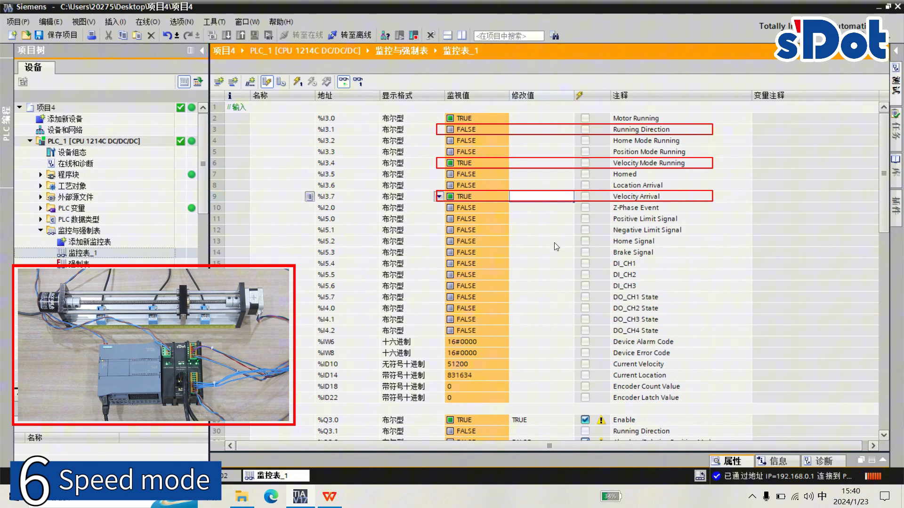
- Set Stop (%Q2.0) to TRUE and write it to the PLC to stop the speed mode run
{"action": "scroll", "coordinate": [541, 257], "scroll_direction": "down", "scroll_amount": 2}
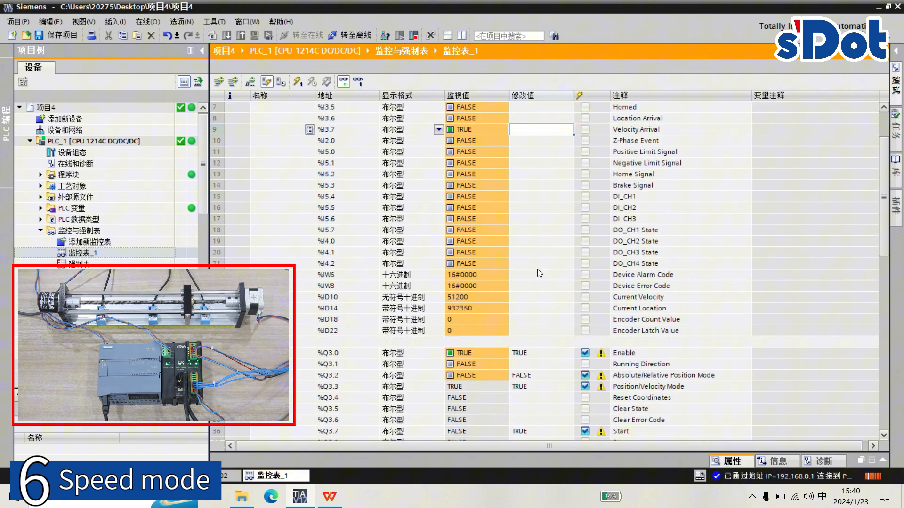
{"action": "scroll", "coordinate": [538, 278], "scroll_direction": "down", "scroll_amount": 4}
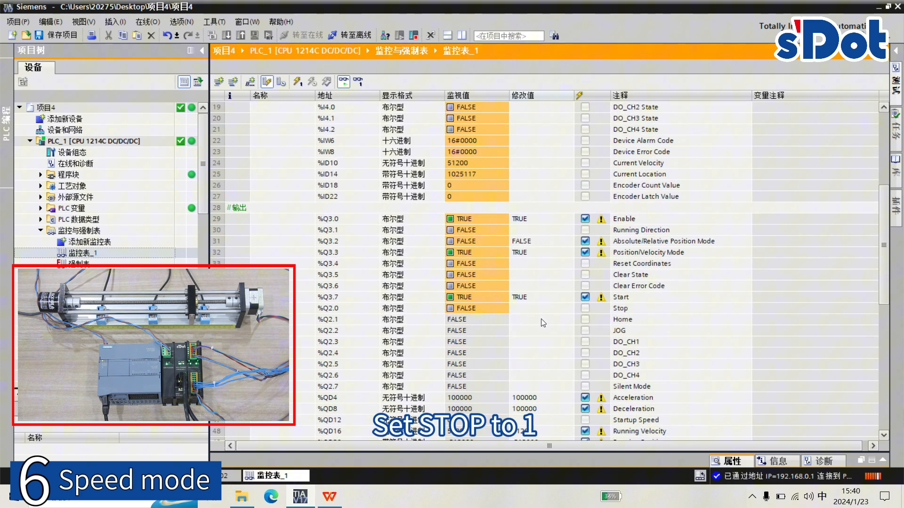
{"action": "left_click", "coordinate": [538, 311]}
{"action": "type", "text": "1"}
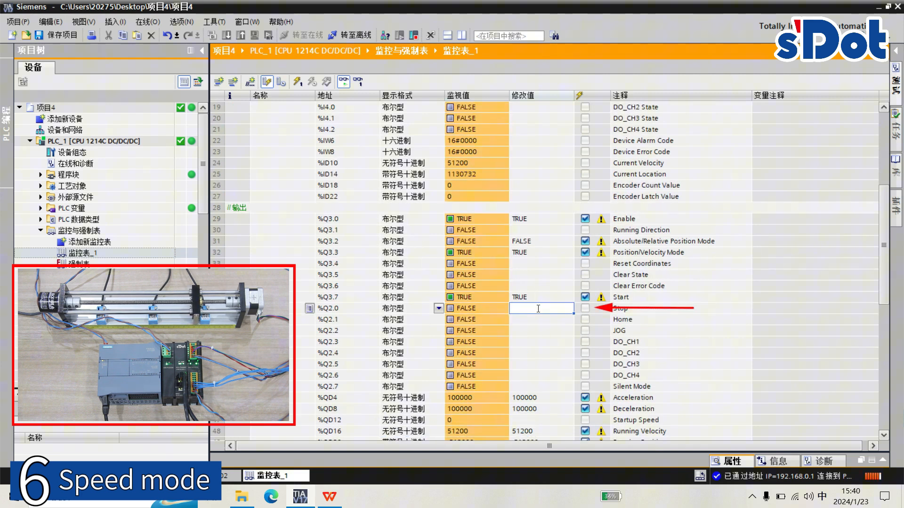
{"action": "left_click", "coordinate": [543, 327]}
{"action": "left_click", "coordinate": [298, 81]}
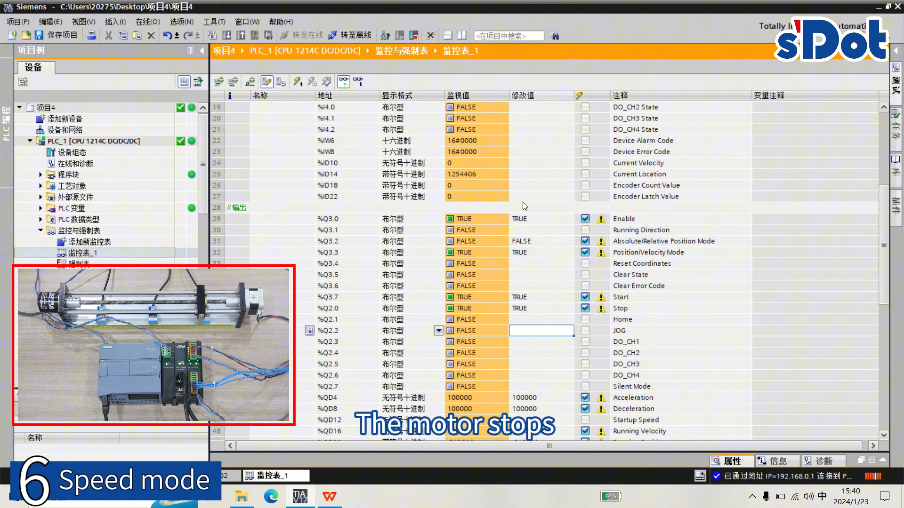
{"action": "scroll", "coordinate": [524, 206], "scroll_direction": "up", "scroll_amount": 6}
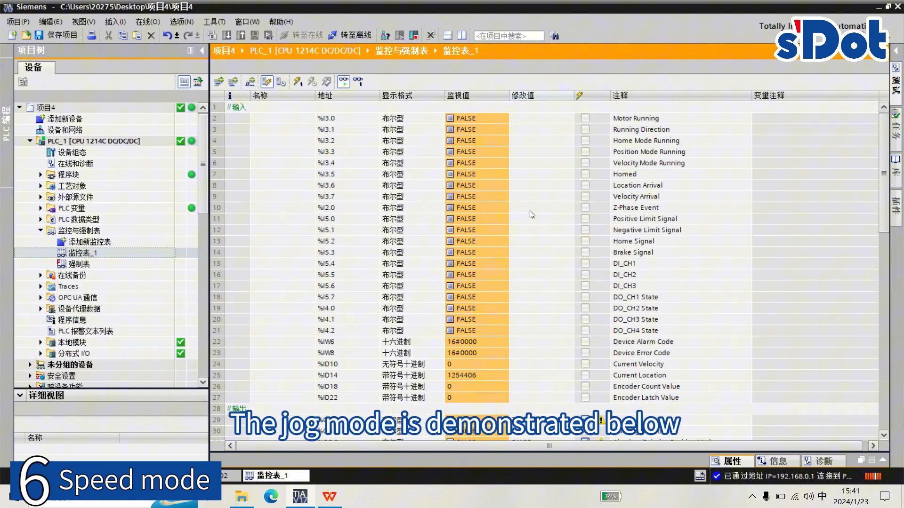
- Set Running Direction (%Q3.1) to TRUE and Position/Velocity Mode (%Q3.3) to FALSE, and write both to the PLC
{"action": "left_click", "coordinate": [541, 364]}
{"action": "scroll", "coordinate": [562, 370], "scroll_direction": "down", "scroll_amount": 1}
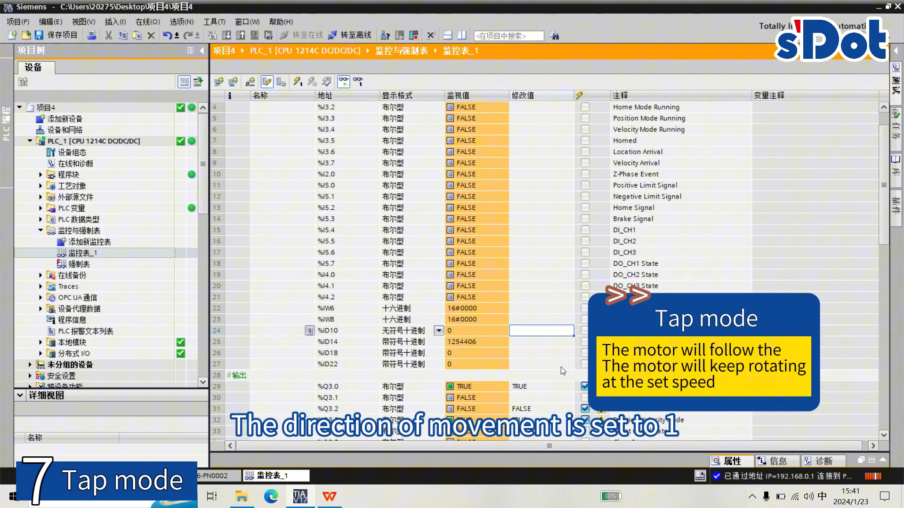
{"action": "scroll", "coordinate": [562, 371], "scroll_direction": "down", "scroll_amount": 6}
{"action": "left_click", "coordinate": [544, 202]}
{"action": "type", "text": "1"}
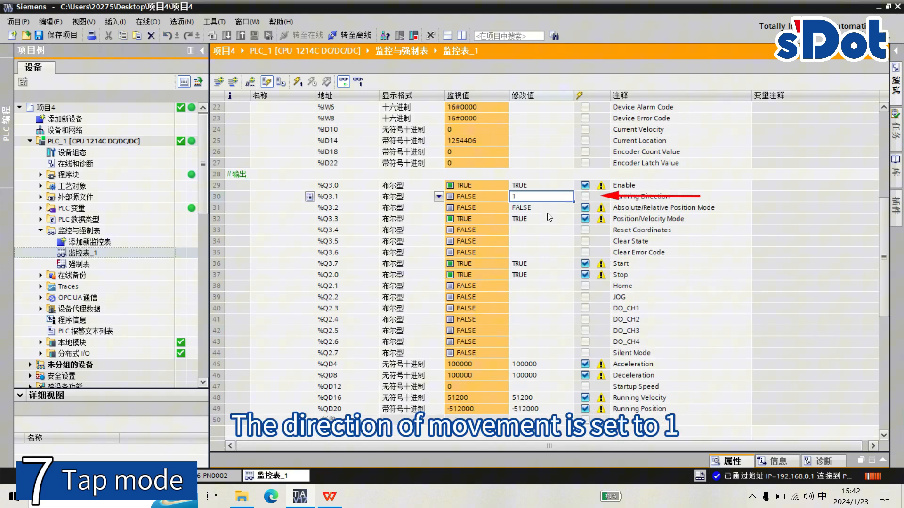
{"action": "key", "text": "Return"}
{"action": "left_click", "coordinate": [547, 217]}
{"action": "type", "text": "0"}
{"action": "key", "text": "Return"}
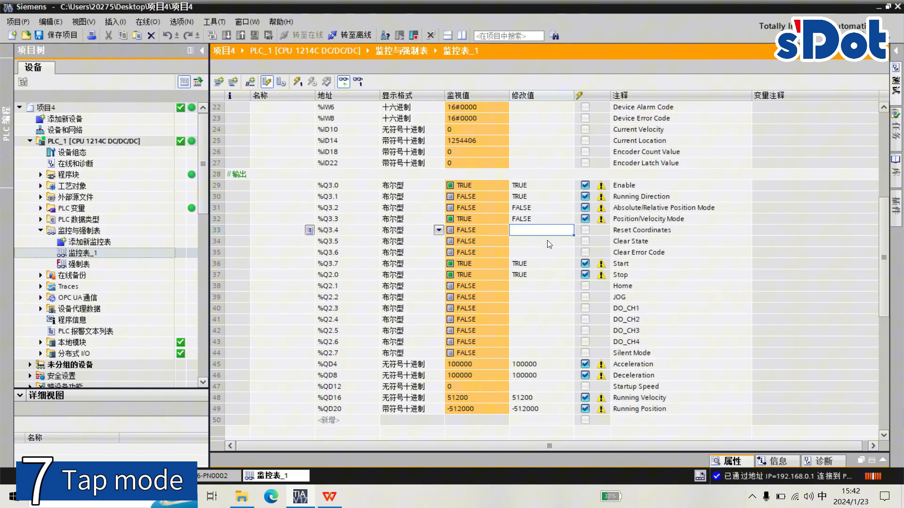
{"action": "key", "text": "shift+F9"}
- Reset Start (%Q3.7) and Stop (%Q2.0) to FALSE and write both to the PLC
{"action": "left_click", "coordinate": [549, 263]}
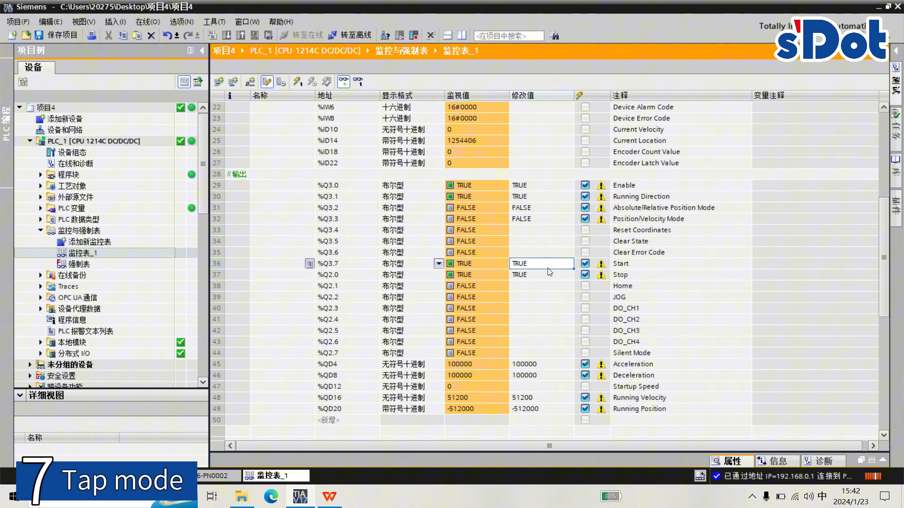
{"action": "type", "text": "0"}
{"action": "key", "text": "Return"}
{"action": "type", "text": "0"}
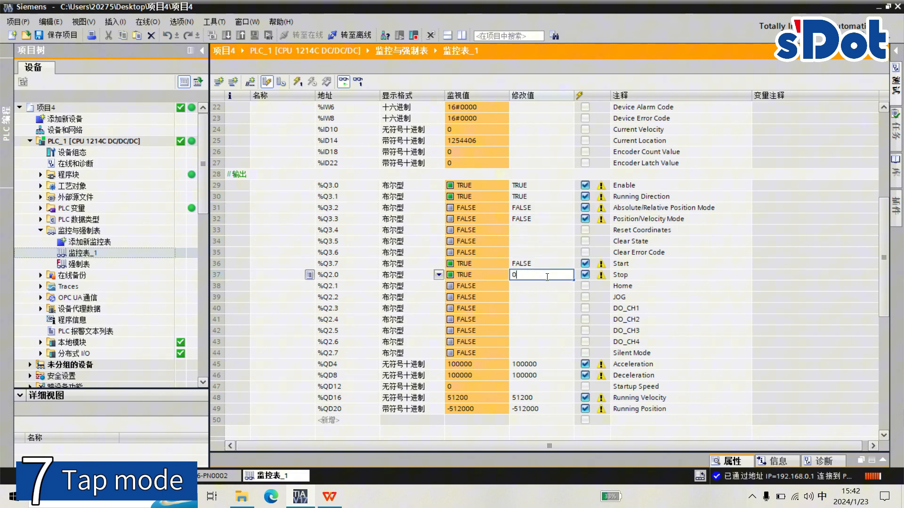
{"action": "key", "text": "Up"}
{"action": "left_click", "coordinate": [298, 82]}
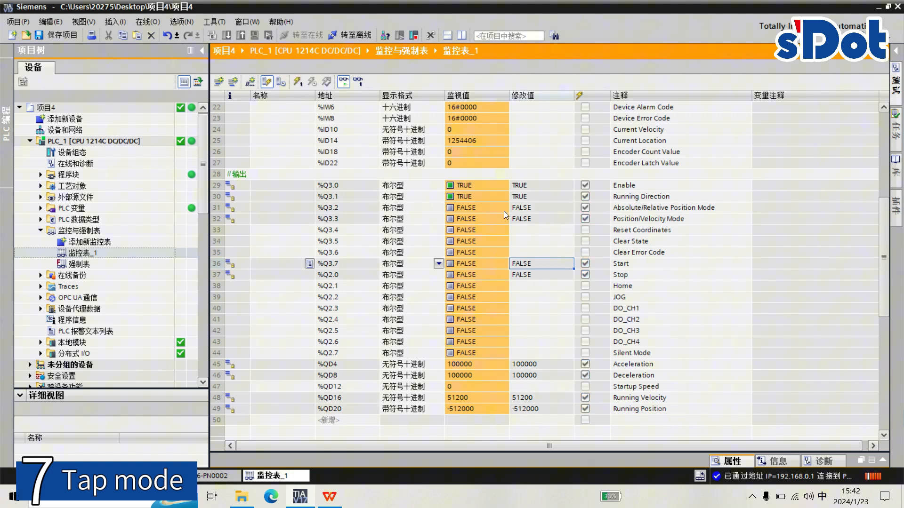
- Set JOG (%Q2.2) to TRUE and write it to the PLC to run the motor in jog mode
{"action": "left_click", "coordinate": [554, 300]}
{"action": "type", "text": "1"}
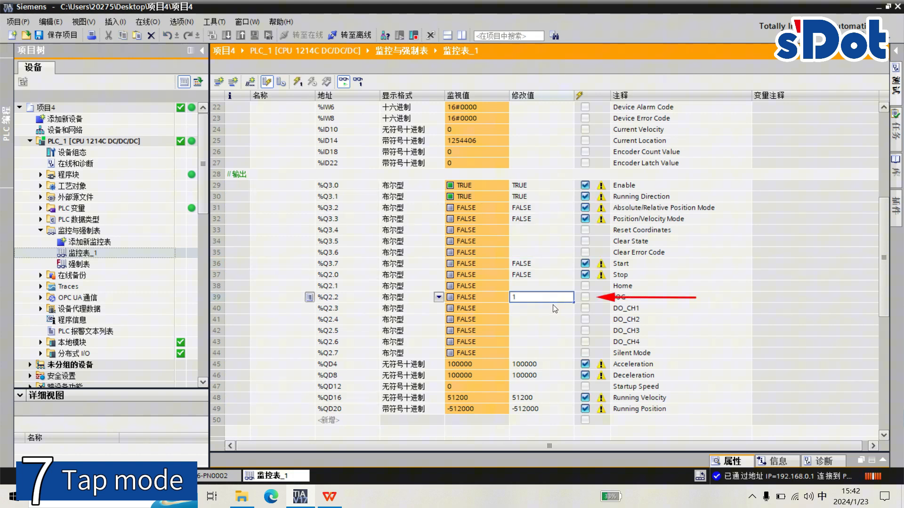
{"action": "key", "text": "Return"}
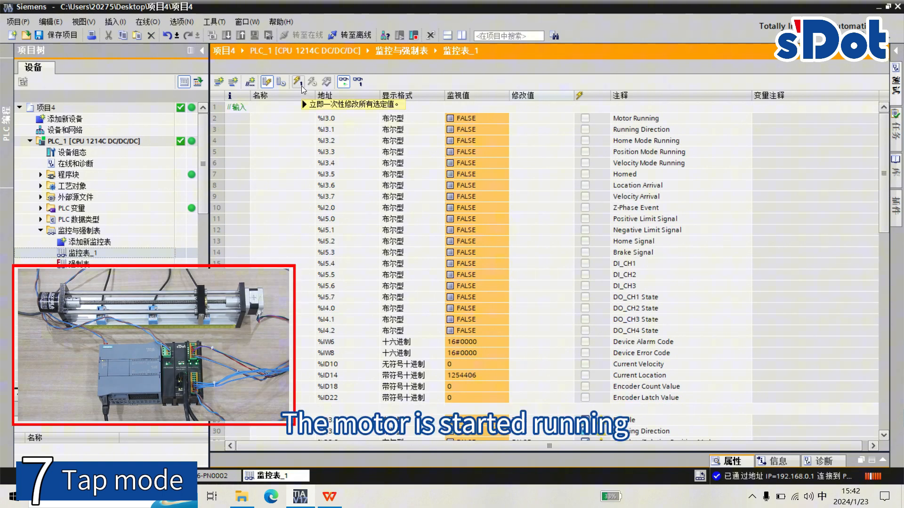
{"action": "left_click", "coordinate": [298, 82]}
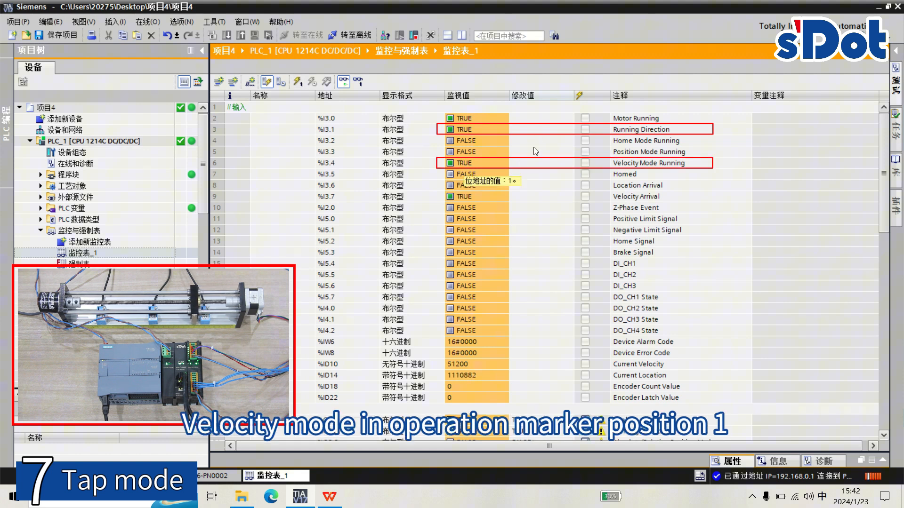
- Check the Running Direction, Velocity Mode Running and Velocity Arrival status bits during the jog run
{"action": "left_click", "coordinate": [542, 134]}
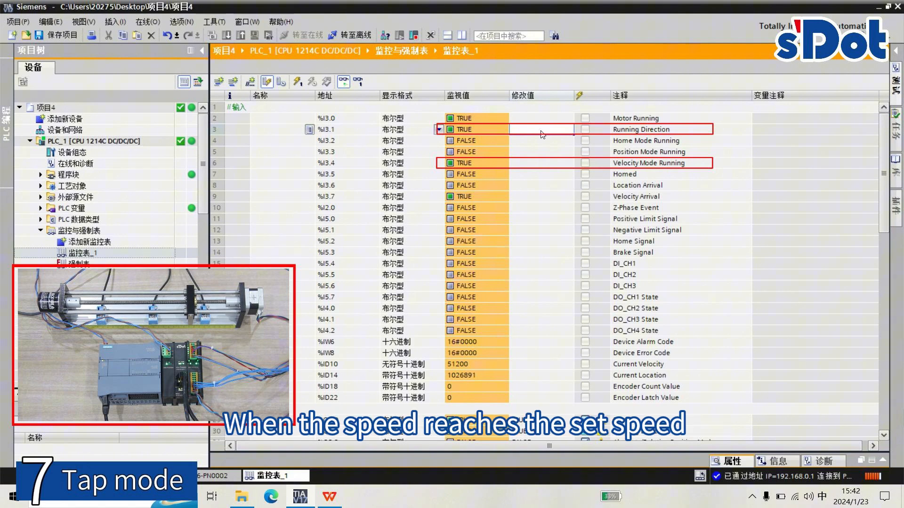
{"action": "left_click", "coordinate": [550, 164]}
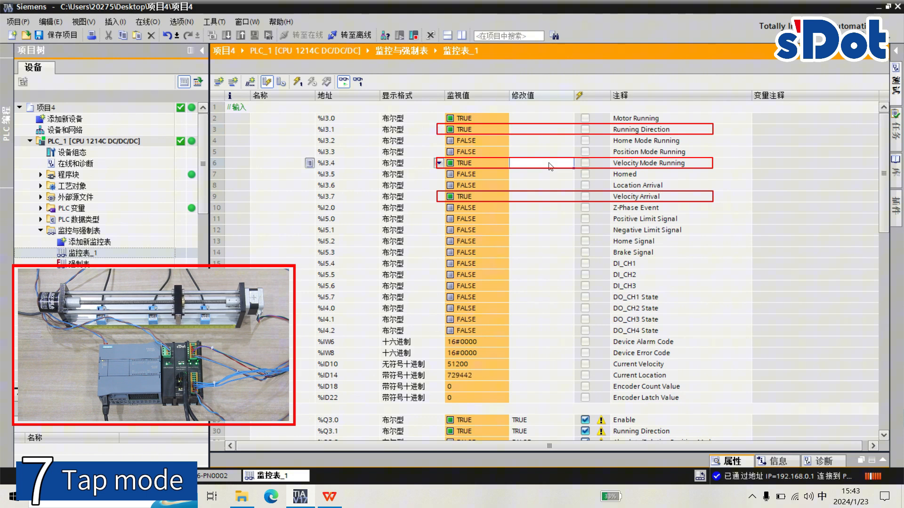
{"action": "left_click", "coordinate": [548, 198]}
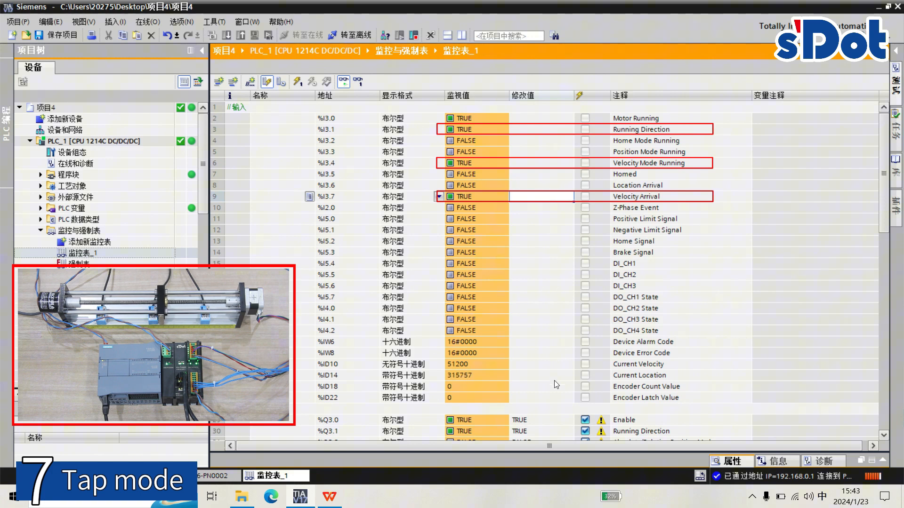
- Set JOG (%Q2.2) to FALSE and write it to the PLC to stop the jog run
{"action": "scroll", "coordinate": [554, 374], "scroll_direction": "down", "scroll_amount": 7}
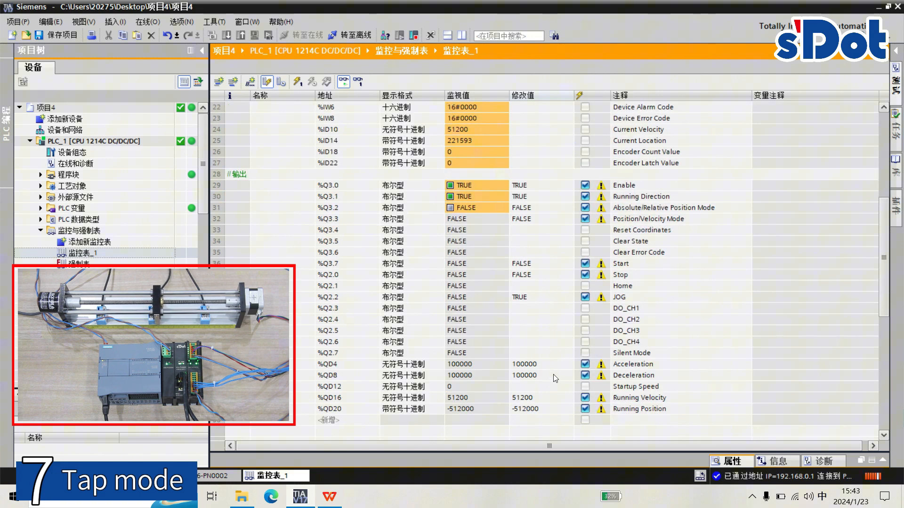
{"action": "left_click", "coordinate": [536, 298]}
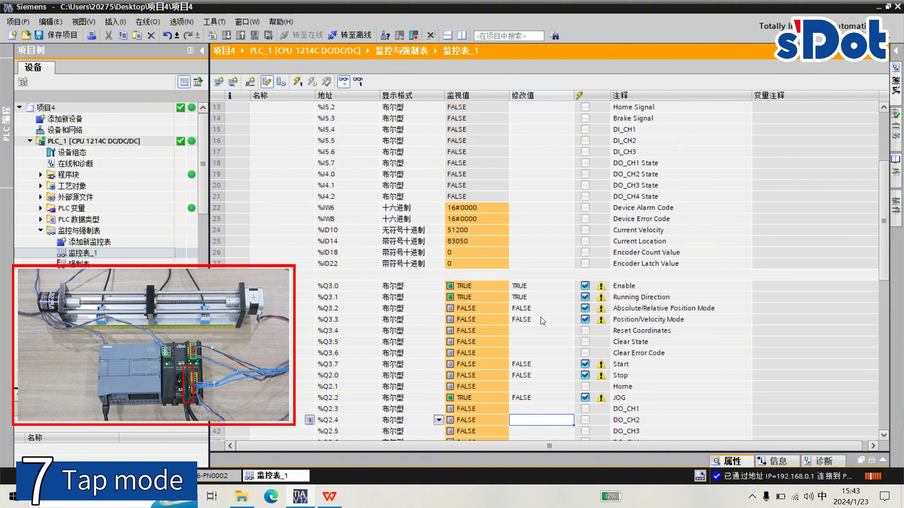
{"action": "scroll", "coordinate": [543, 321], "scroll_direction": "up", "scroll_amount": 4}
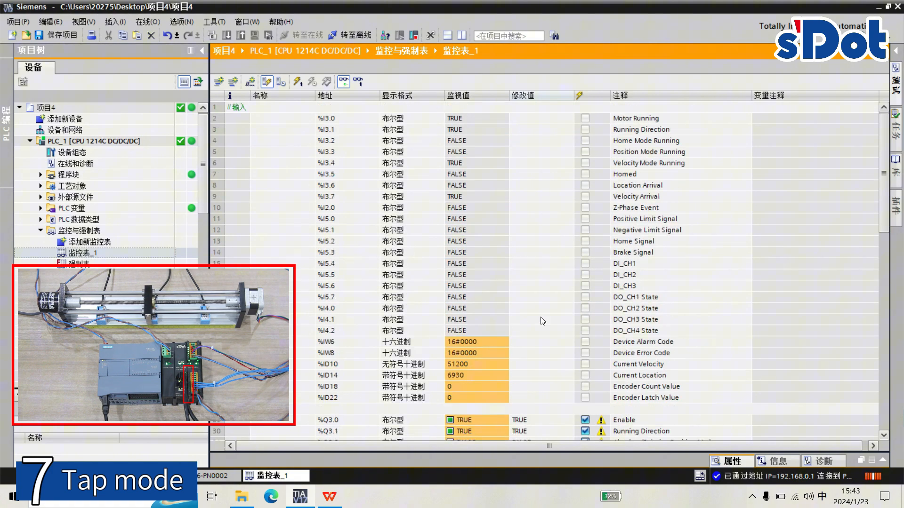
{"action": "left_click", "coordinate": [302, 84]}
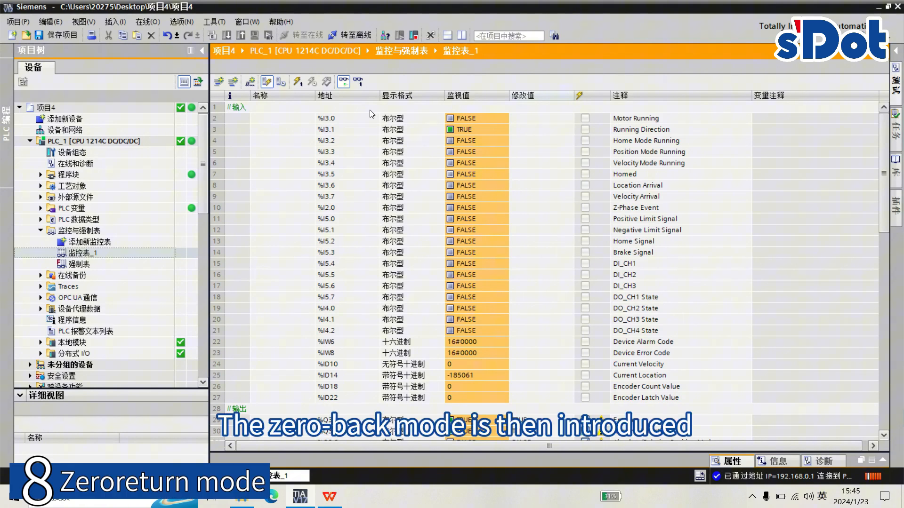
- Go offline and open the module parameters of XB6-DS521K_1 in the XB6-PN0002 device configuration
{"action": "left_click", "coordinate": [356, 36]}
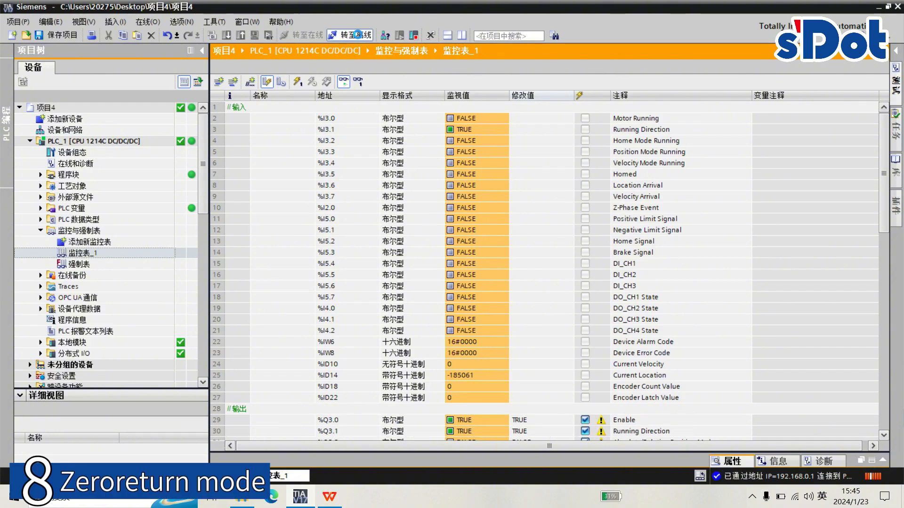
{"action": "double_click", "coordinate": [94, 152]}
{"action": "left_click", "coordinate": [795, 69]}
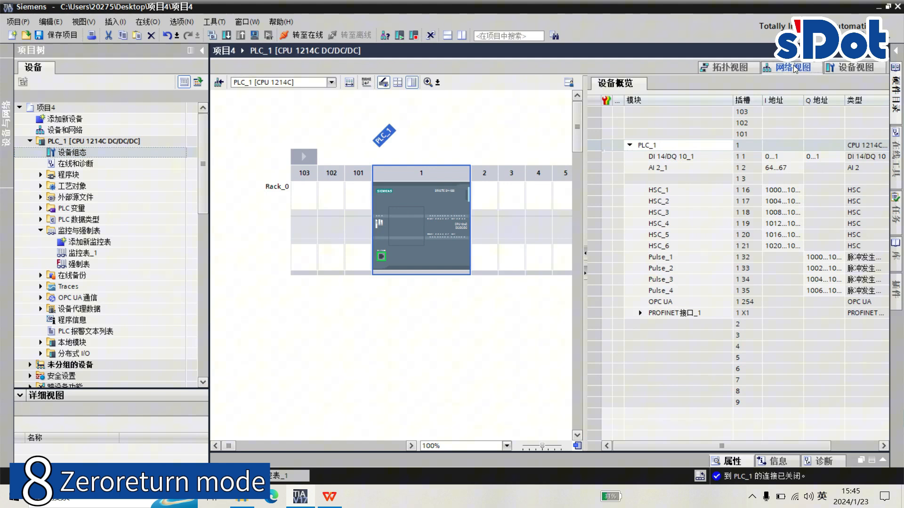
{"action": "double_click", "coordinate": [422, 117]}
{"action": "right_click", "coordinate": [669, 134]}
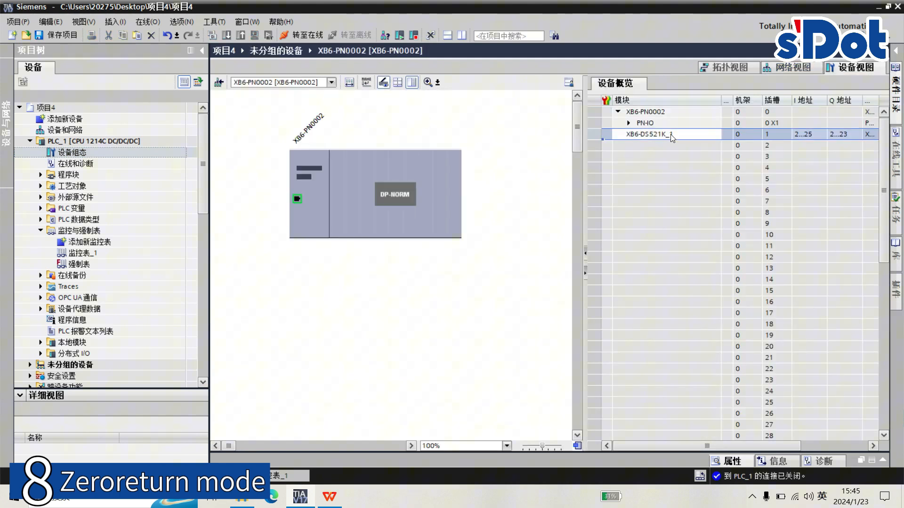
{"action": "left_click", "coordinate": [697, 387]}
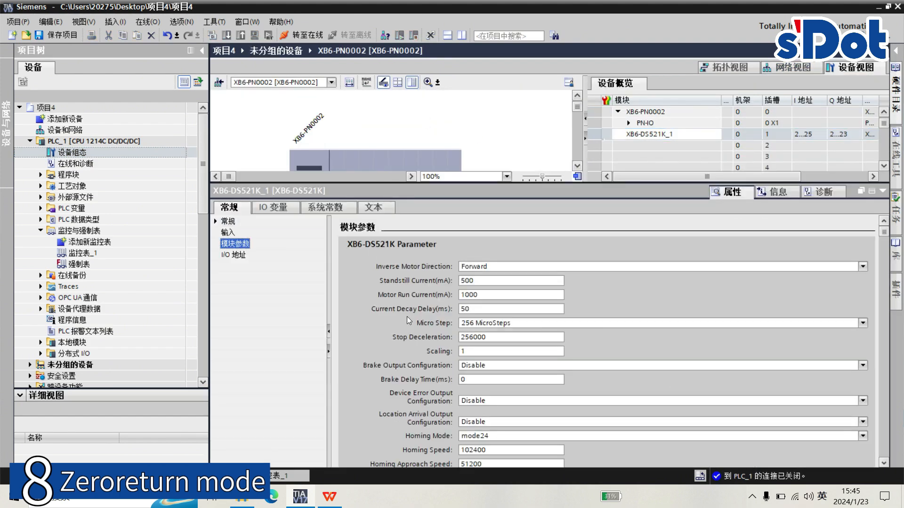
{"action": "scroll", "coordinate": [406, 320], "scroll_direction": "down", "scroll_amount": 3}
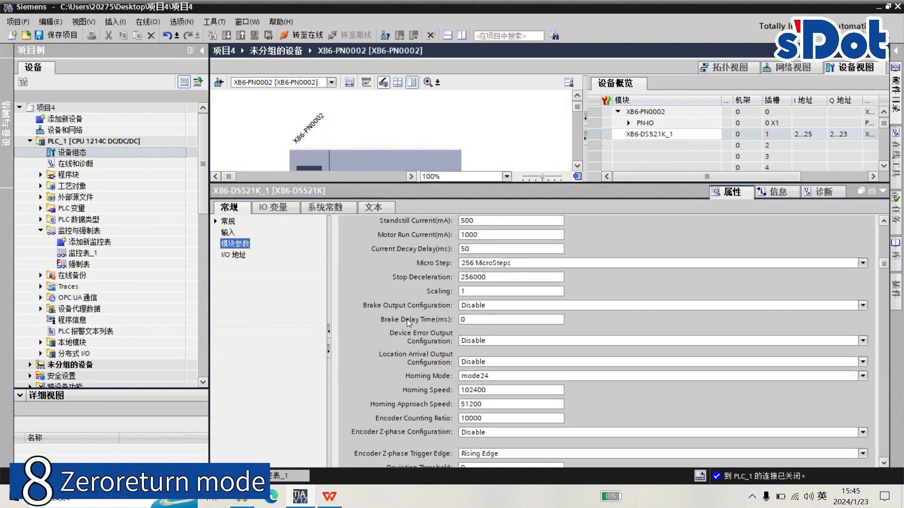
- Set the module's Homing Mode to mode24, Homing Speed to 102400 and Homing Approach Speed to 51200
{"action": "left_click", "coordinate": [490, 377]}
{"action": "left_click", "coordinate": [491, 380]}
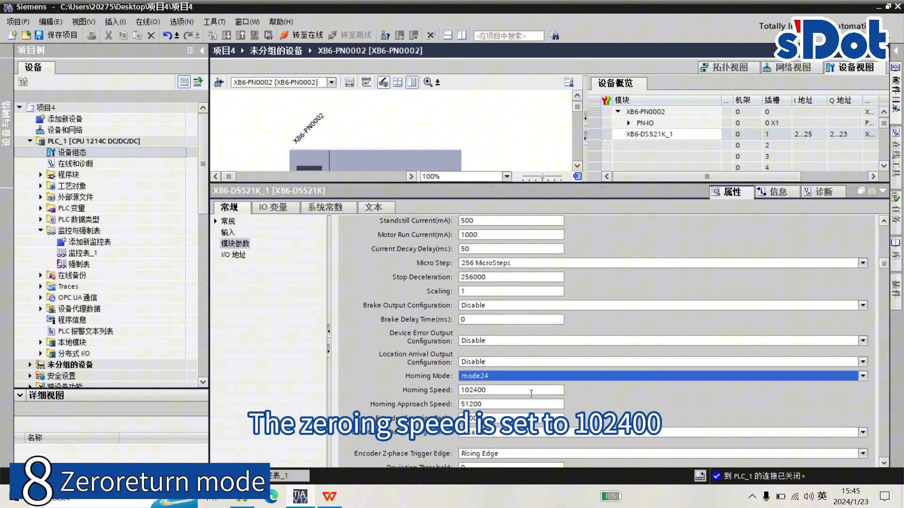
{"action": "left_click", "coordinate": [506, 390]}
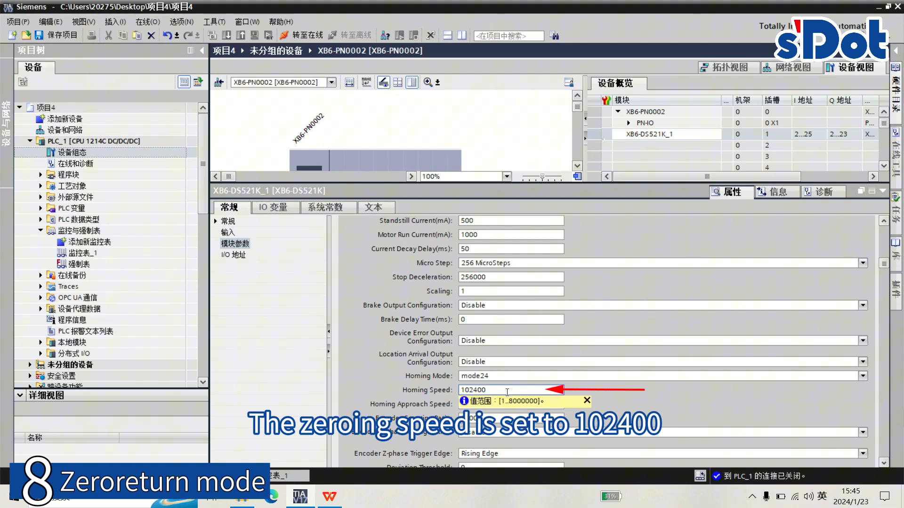
{"action": "left_click", "coordinate": [536, 405]}
{"action": "type", "text": "51200"}
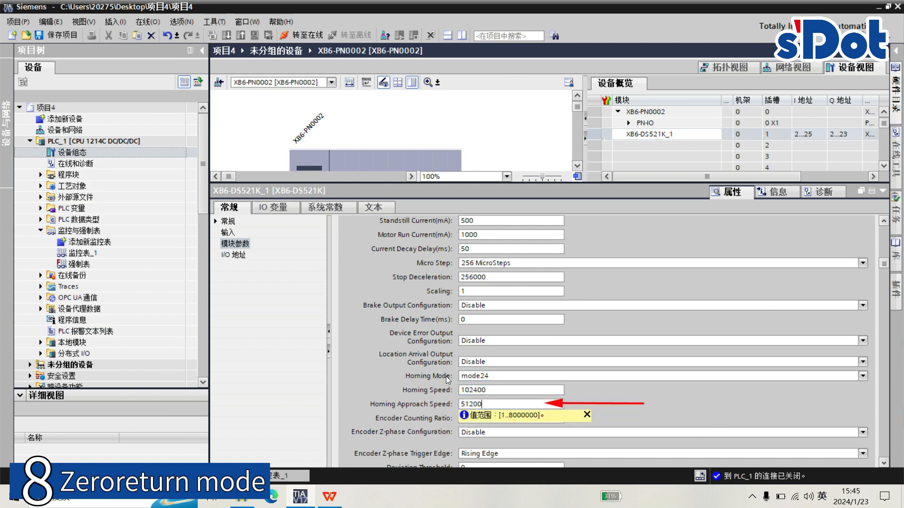
{"action": "left_click", "coordinate": [883, 191]}
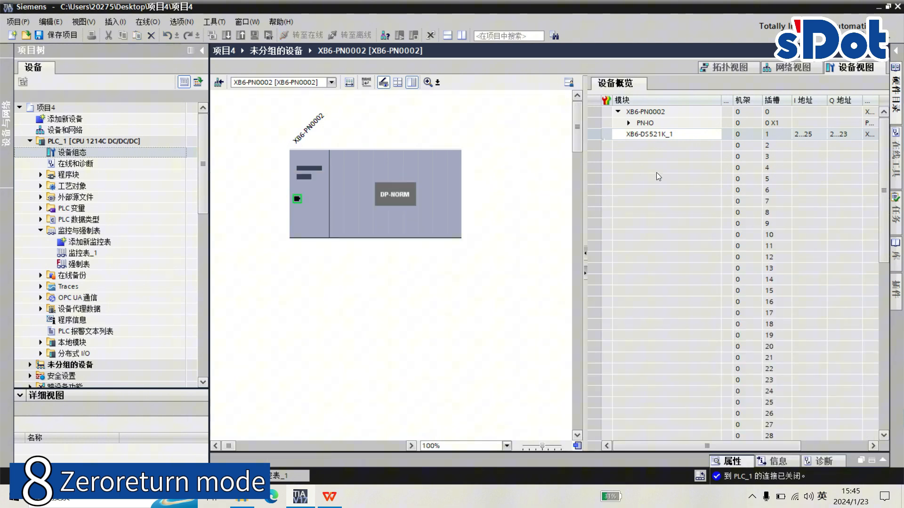
- In 监控表_1, monitor the values, set Home (%Q2.1) to 1 and write it to the PLC to start homing
{"action": "double_click", "coordinate": [79, 253]}
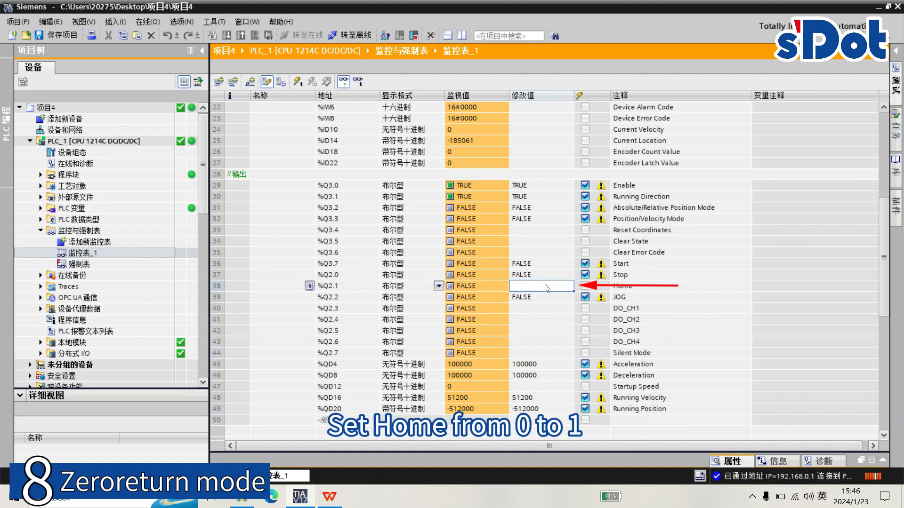
{"action": "type", "text": "1"}
{"action": "key", "text": "Return"}
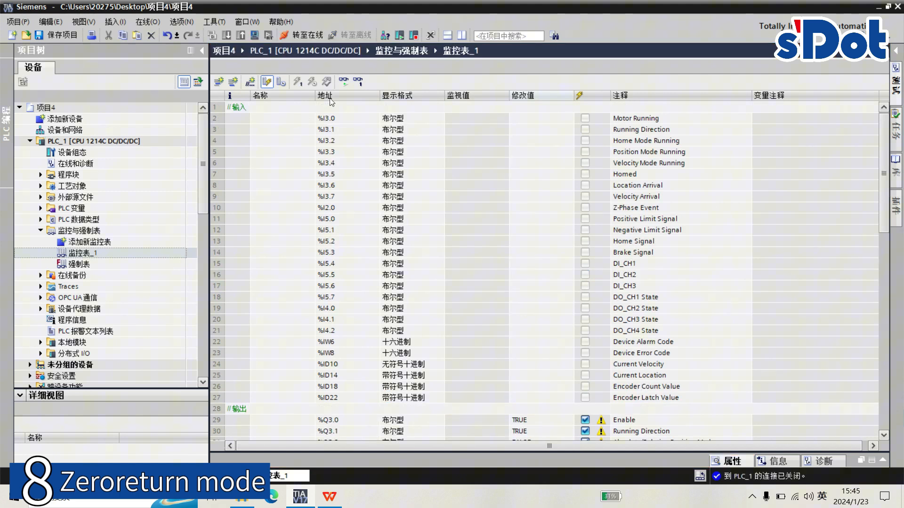
{"action": "left_click", "coordinate": [344, 83]}
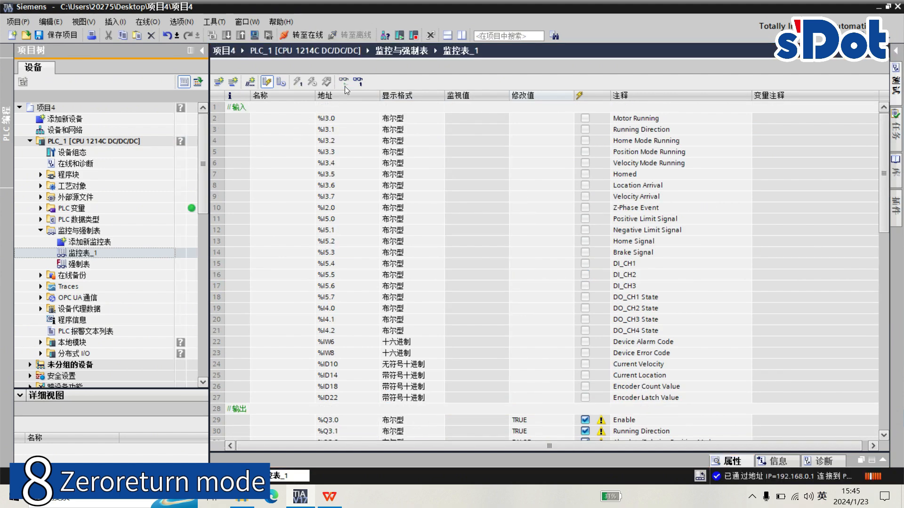
{"action": "left_click", "coordinate": [299, 81]}
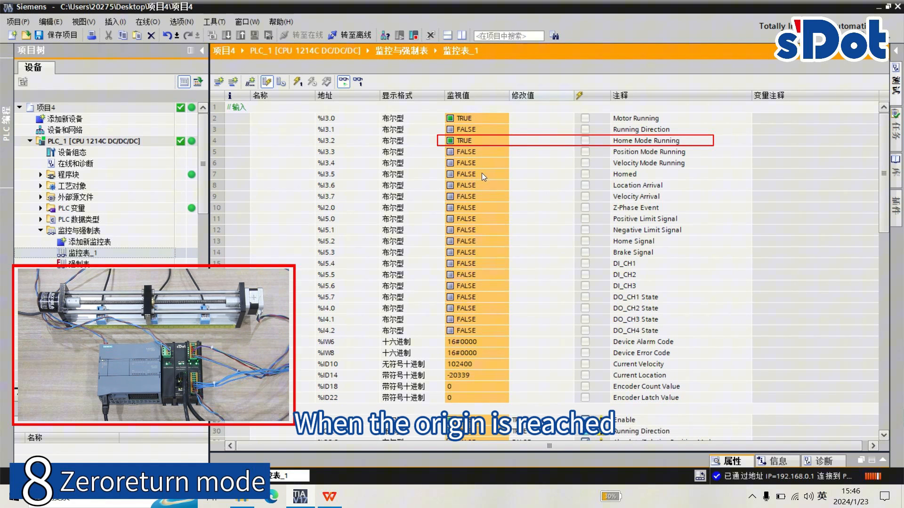
- Check the Homed and Home Signal status bits and the Current Velocity and Current Location values after the homing run
{"action": "left_click", "coordinate": [545, 245]}
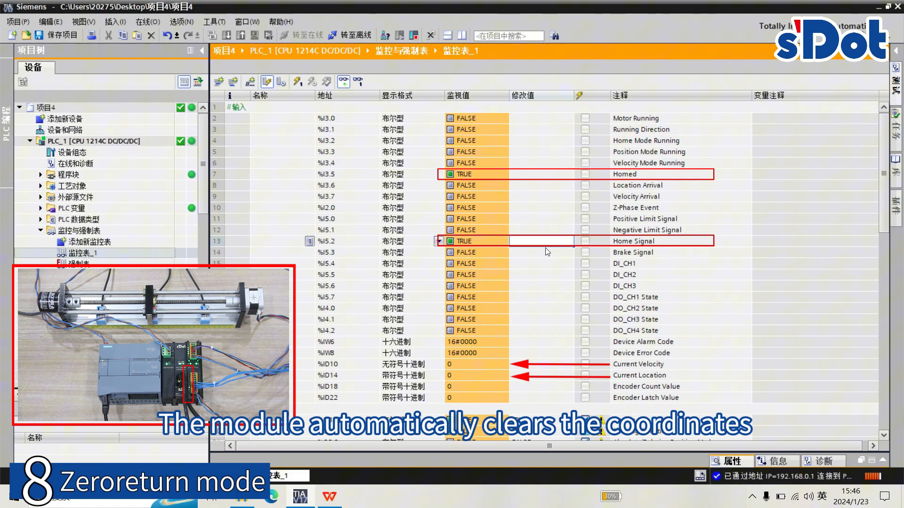
{"action": "left_click", "coordinate": [552, 175]}
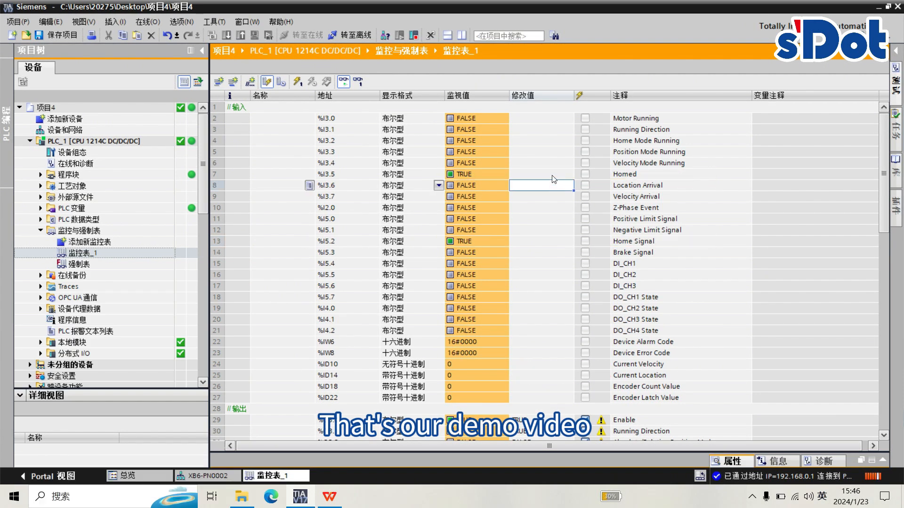